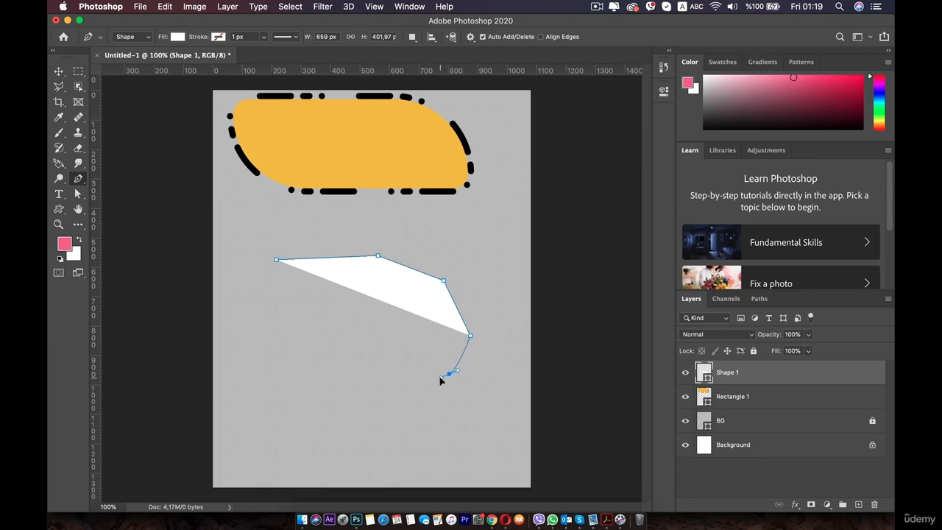
Extend the white shape's pen path with curved anchor points around its lower and left sides, ending at the upper middle
mouse_move(424, 381)
mouse_down()
mouse_move(407, 380)
mouse_move(419, 393)
mouse_move(410, 391)
mouse_up()
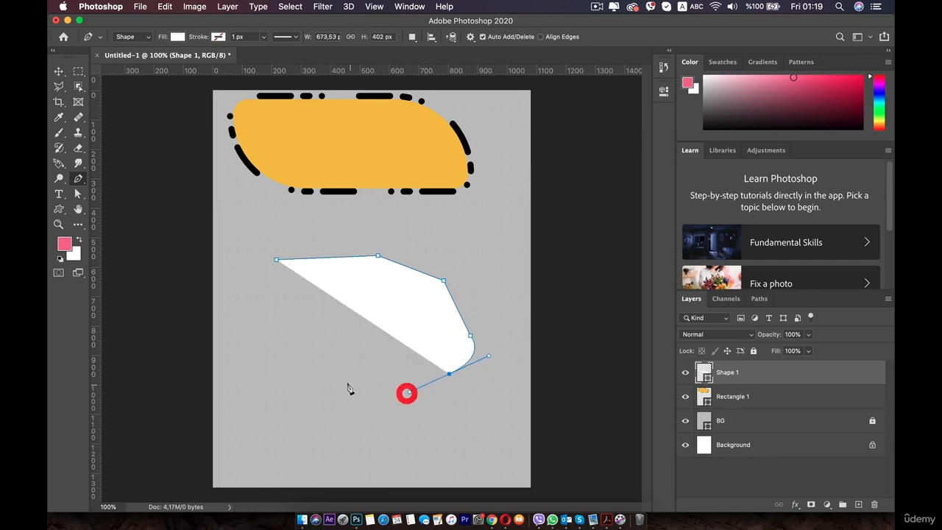
drag(311, 362, 275, 325)
drag(228, 283, 232, 232)
drag(294, 223, 355, 225)
key(shift)
click(354, 223)
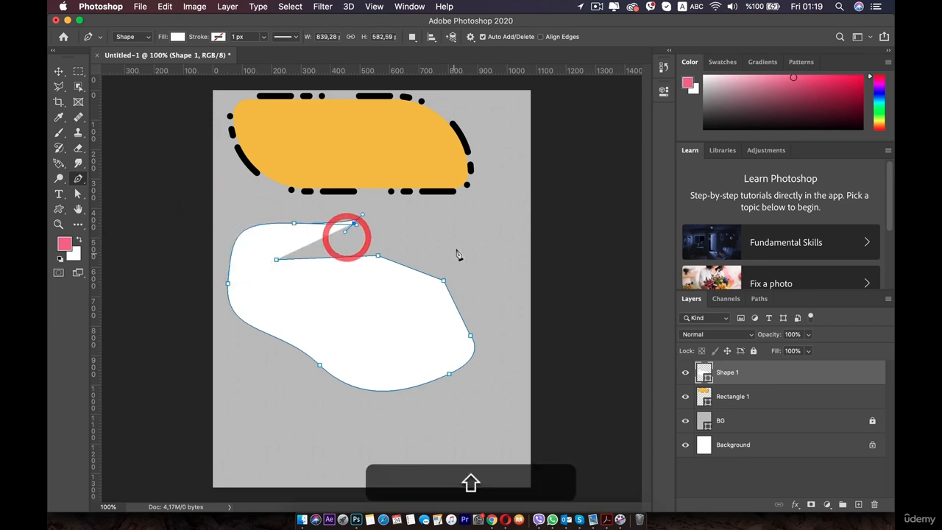
Add a curved anchor point at the path's upper-right end and reangle its direction handles, breaking the outgoing handle free from the other
drag(457, 234, 501, 259)
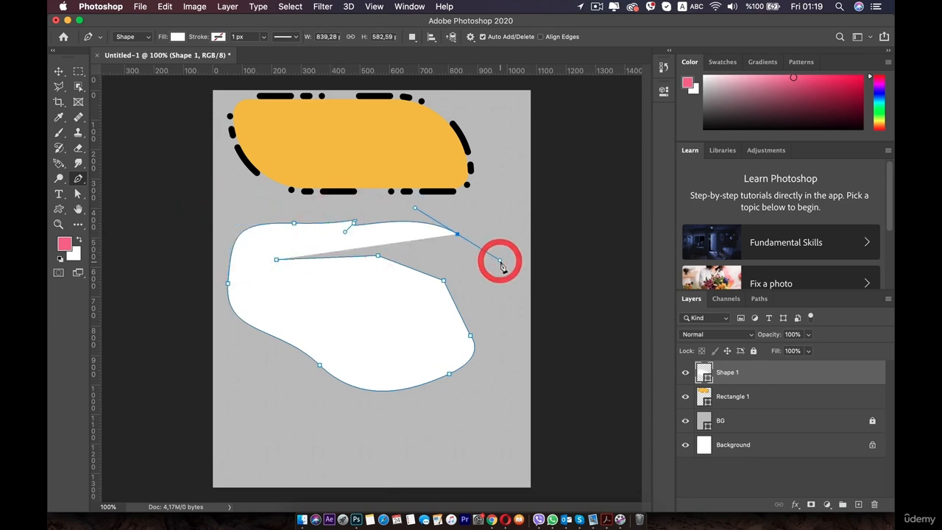
key(super)
drag(486, 294, 495, 197)
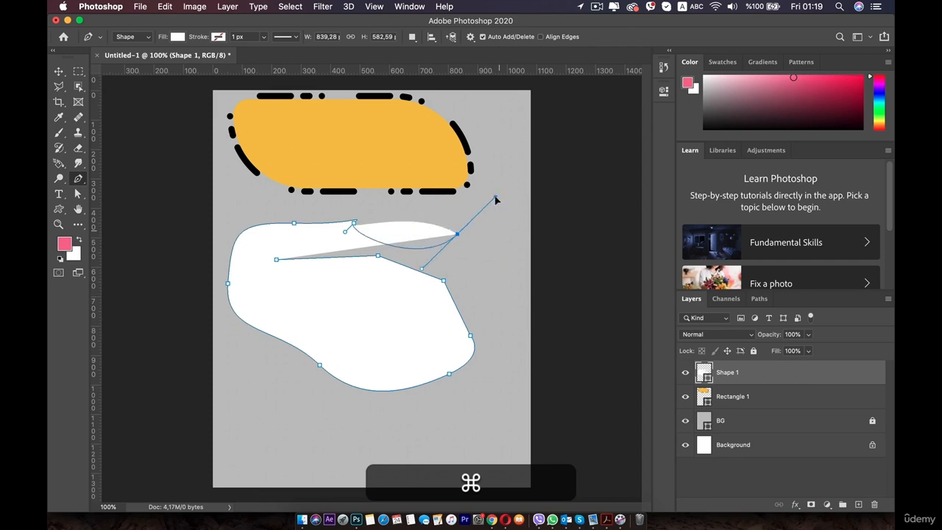
drag(482, 320, 499, 289)
drag(506, 325, 496, 310)
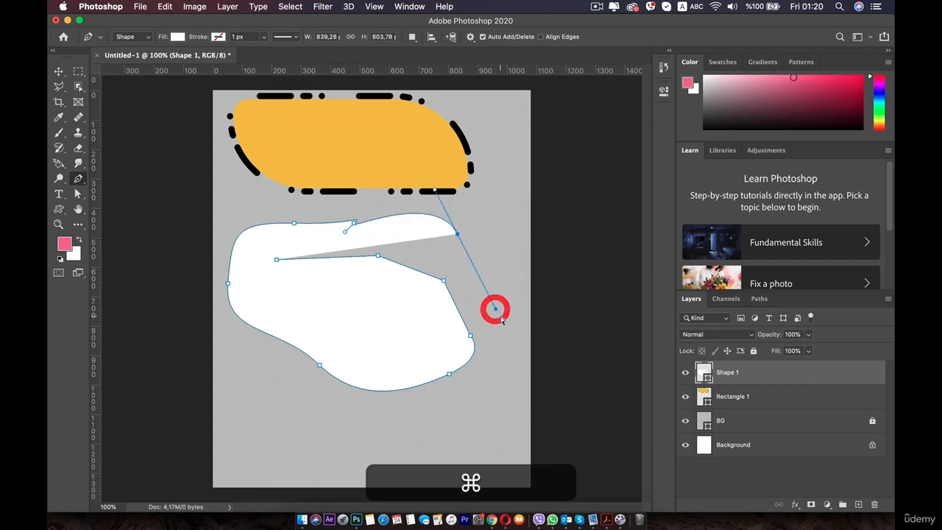
key(alt)
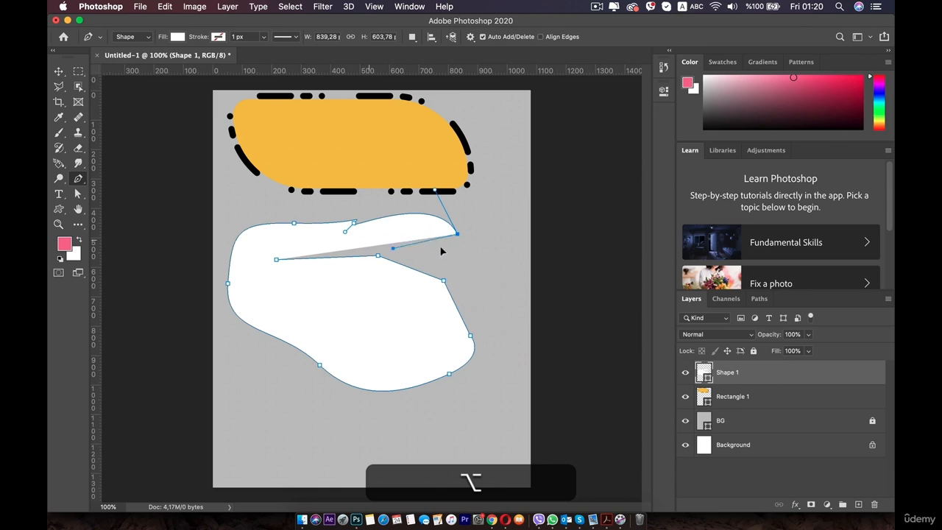
drag(485, 255, 486, 256)
Delete the anchor points at the white shape's lower-left bend and right edge, and add two anchors along its lower edge with the Pen Tool
click(444, 281)
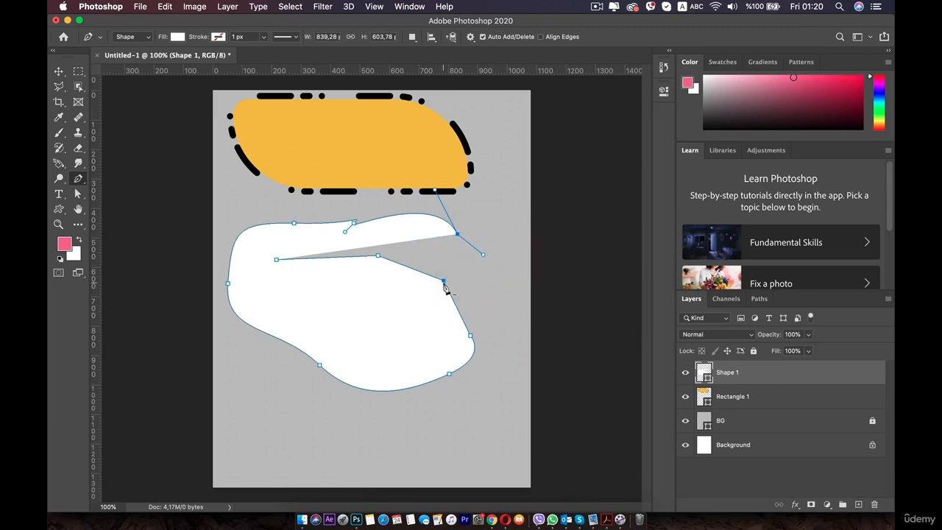
click(320, 366)
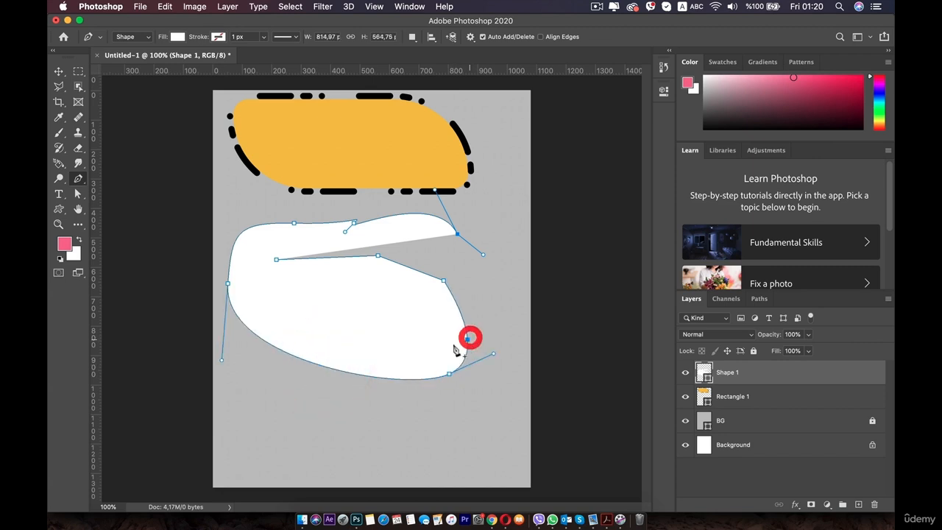
click(263, 340)
click(365, 375)
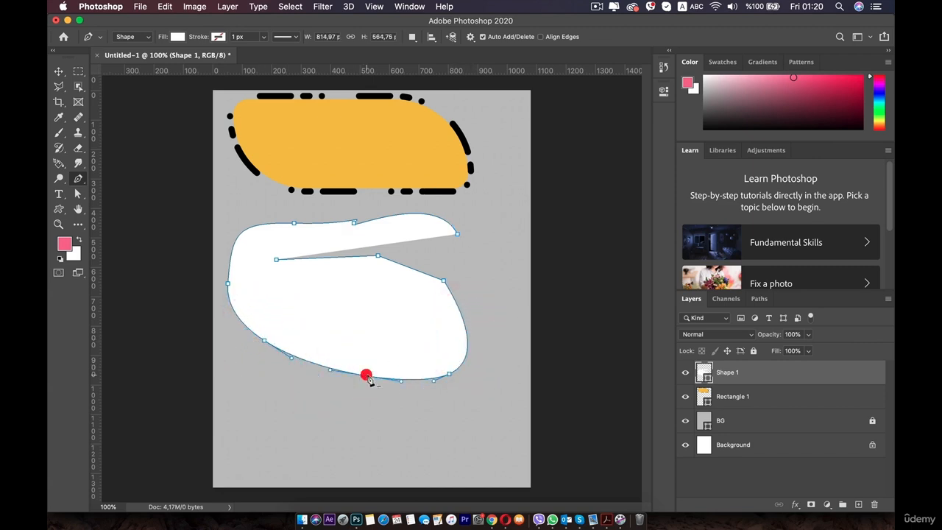
click(78, 178)
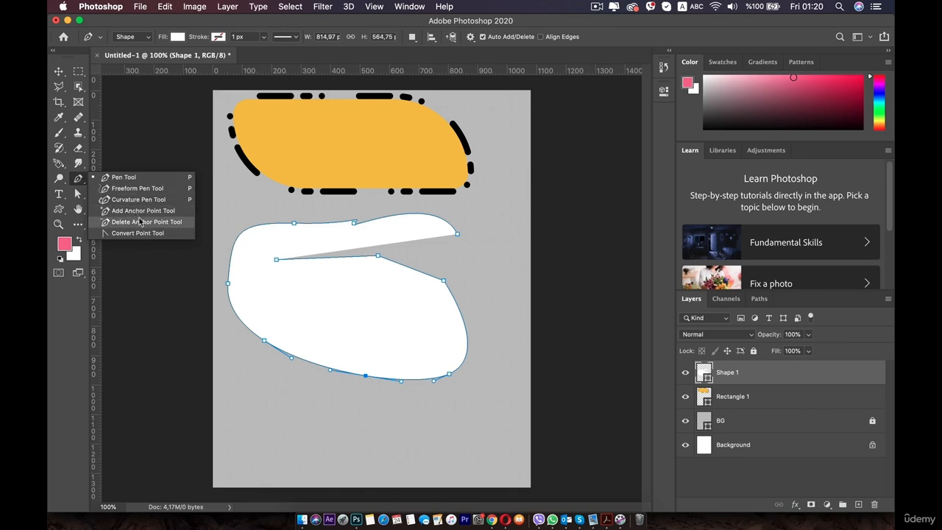
click(129, 178)
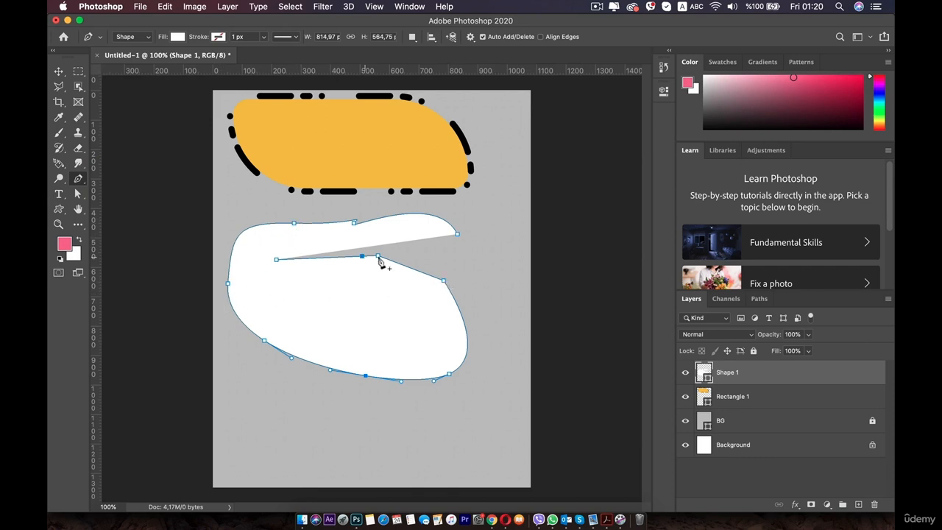
Convert the two corner anchors on the white shape's inner upper edge into smooth curved points with the Convert Point Tool
click(79, 181)
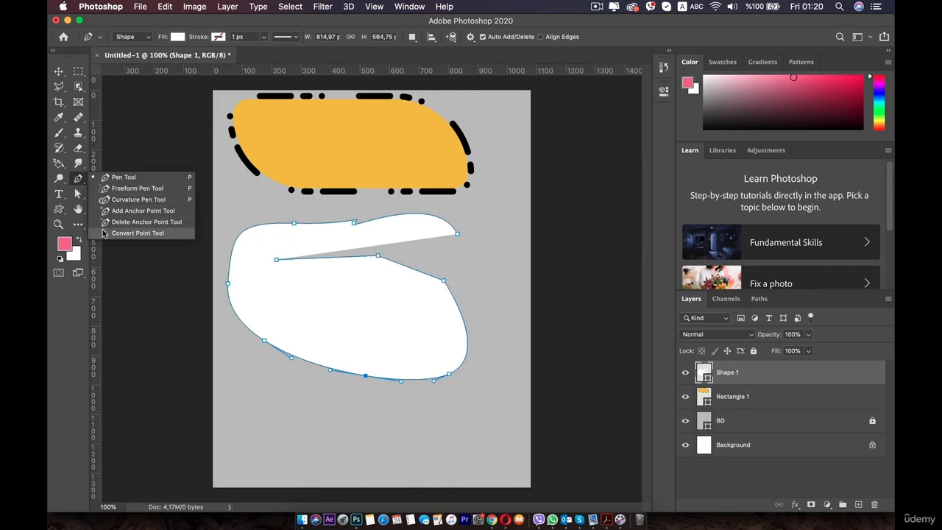
click(138, 234)
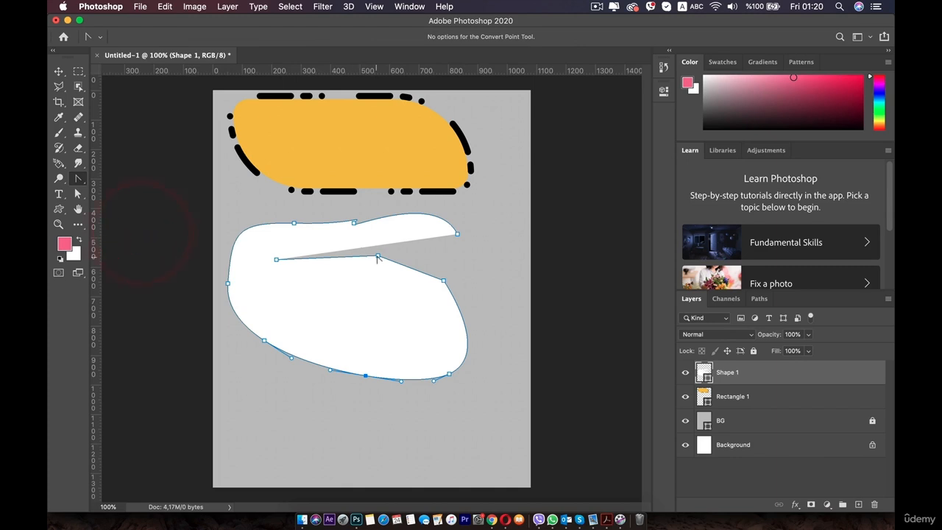
drag(407, 261, 433, 239)
drag(443, 280, 482, 218)
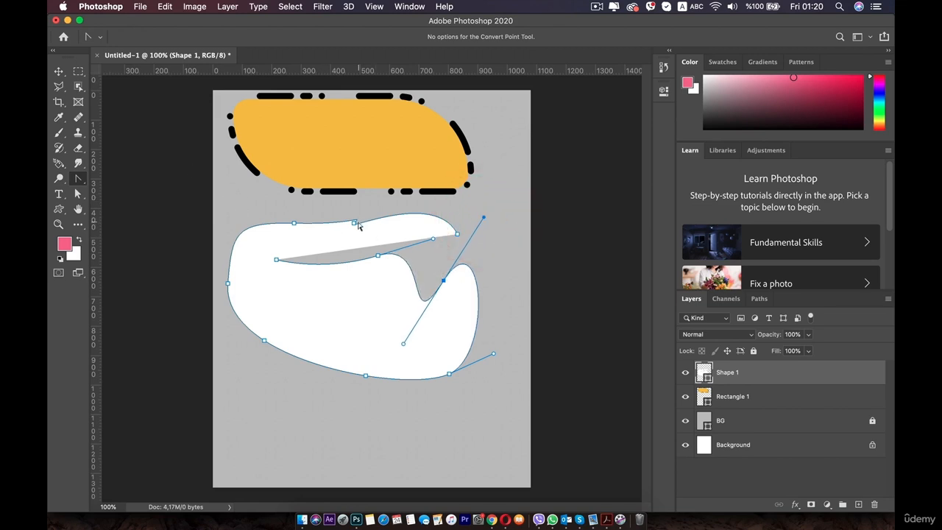
Draw two closed wavy shapes below the white shape with the Freeform Pen Tool
click(80, 180)
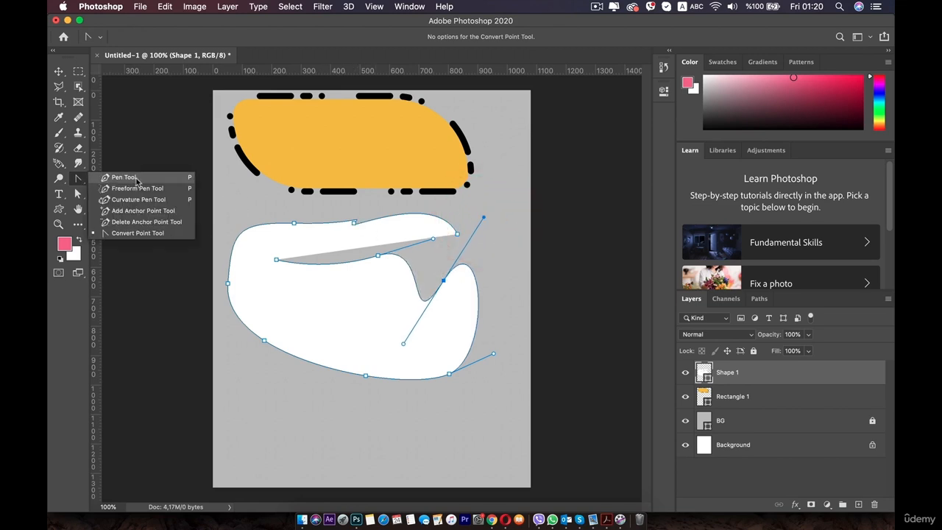
click(138, 188)
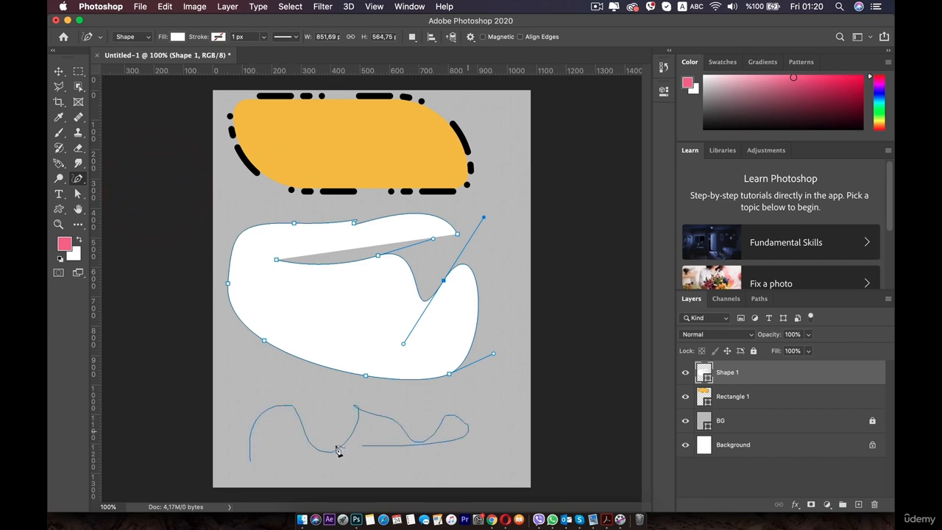
drag(248, 460, 246, 455)
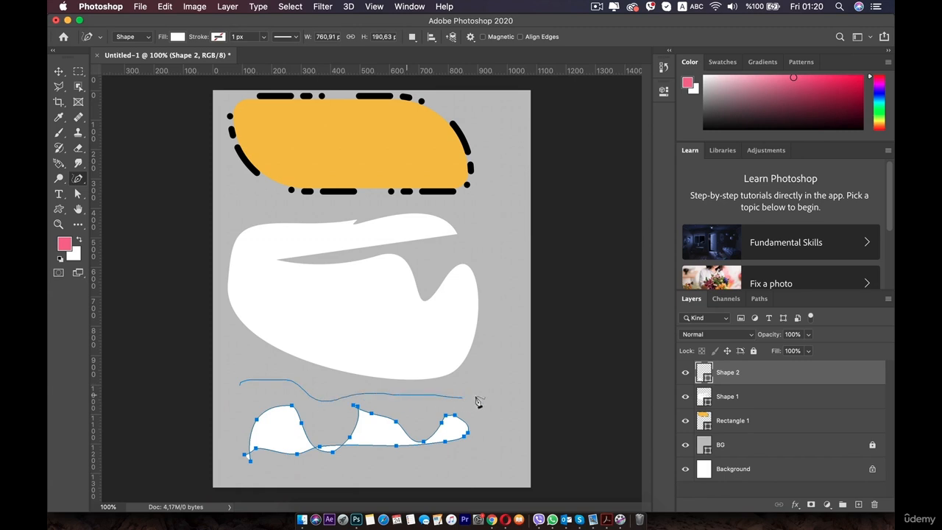
drag(249, 388, 243, 381)
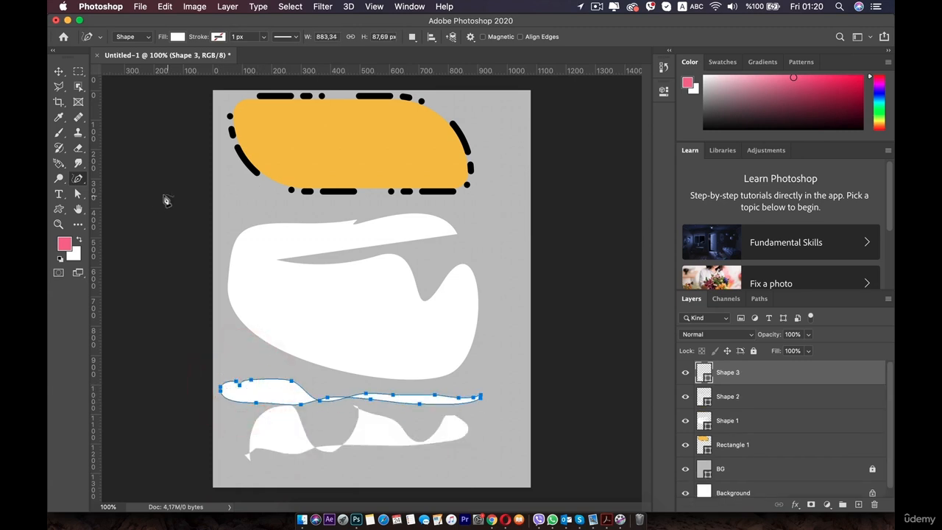
Delete the large white pen shape and both freeform wavy shapes from the canvas
right_click(79, 181)
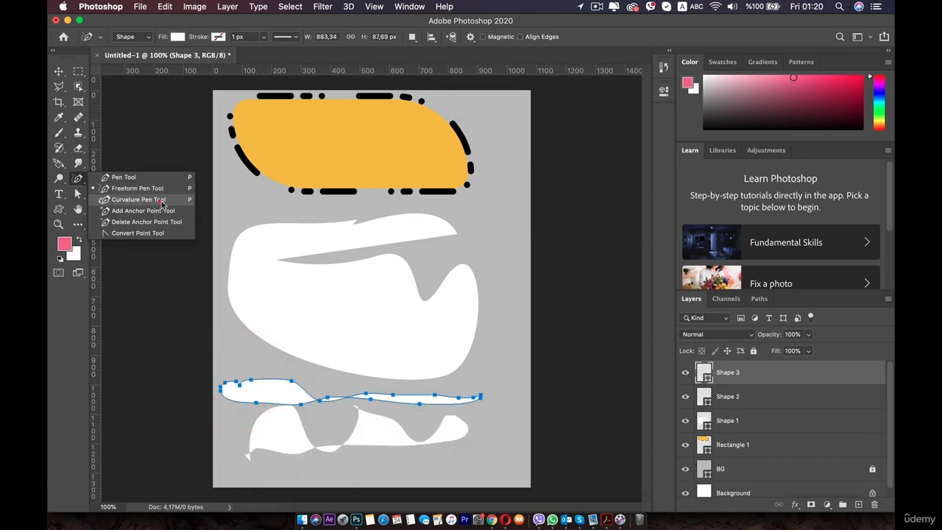
click(139, 199)
key(v)
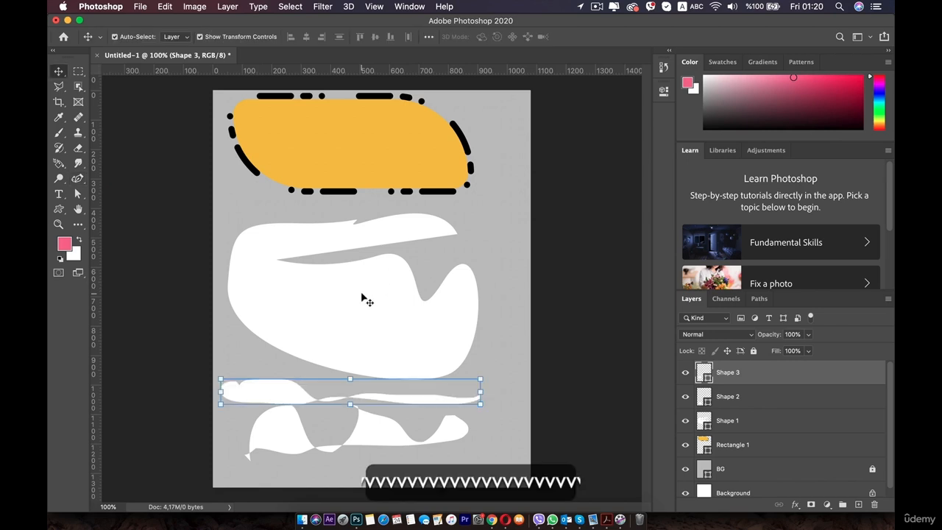
click(361, 296)
key(BackSpace)
click(306, 397)
key(BackSpace)
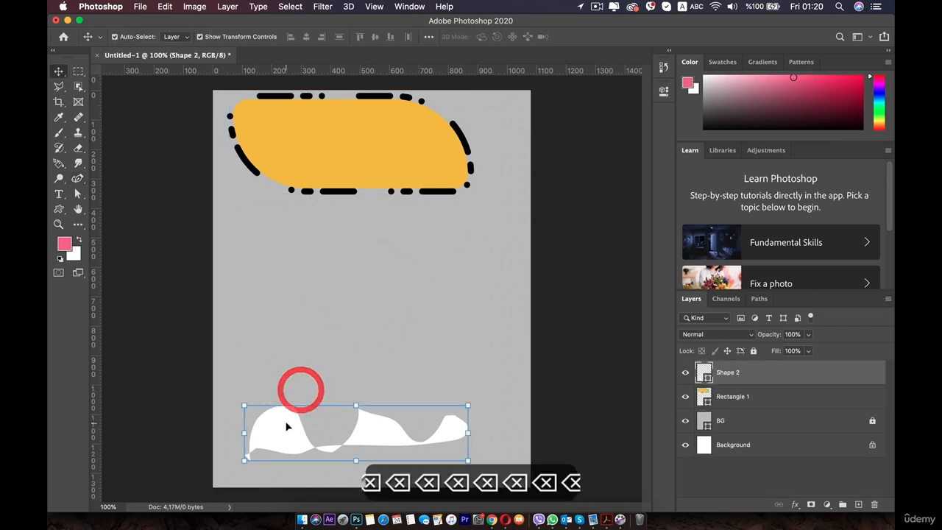
click(288, 421)
key(BackSpace)
Draw a white arch about 720 px wide and 331 px high below the orange shape with the Curvature Pen Tool
click(77, 178)
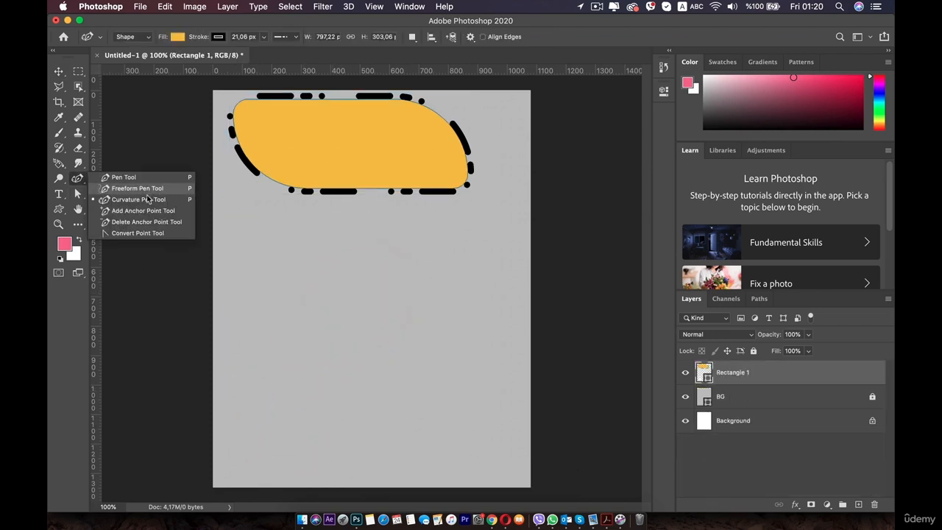
click(147, 198)
click(274, 342)
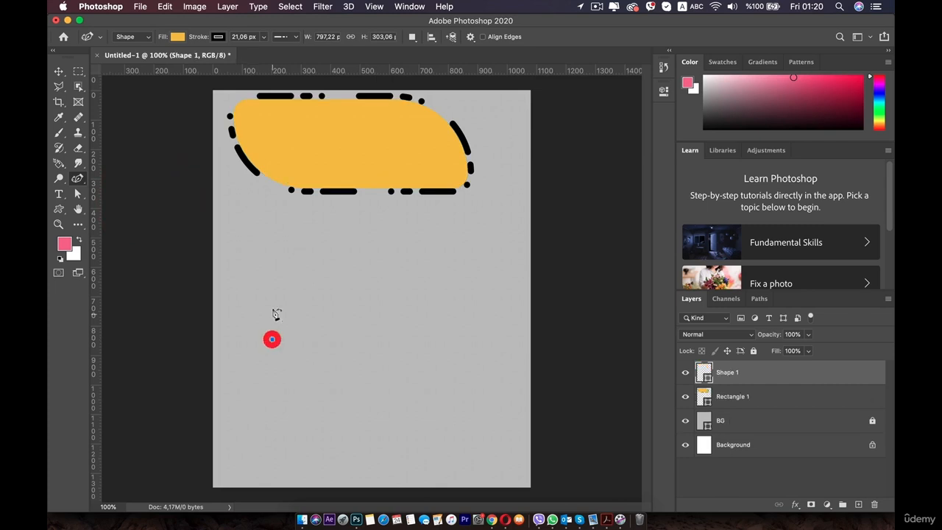
click(253, 339)
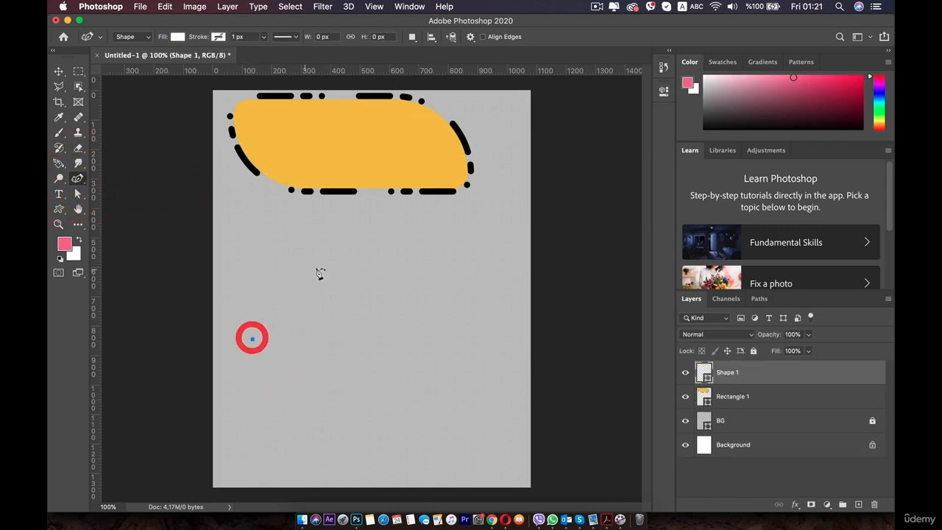
click(356, 243)
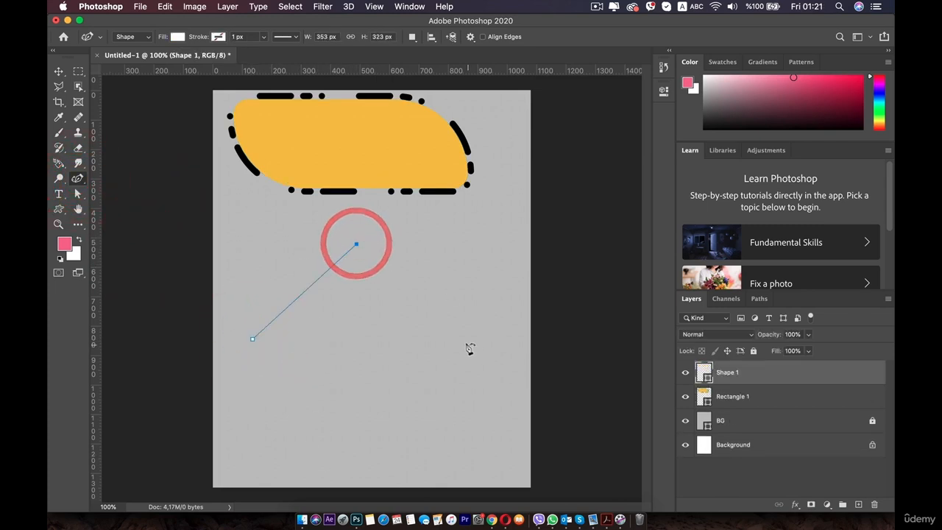
click(464, 340)
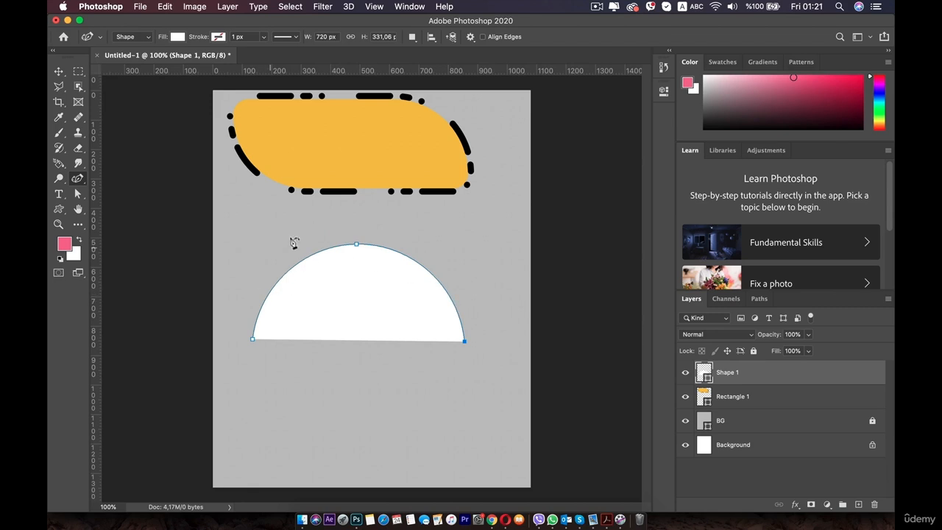
Give the arch a black stroke 4.68 px wide
click(218, 37)
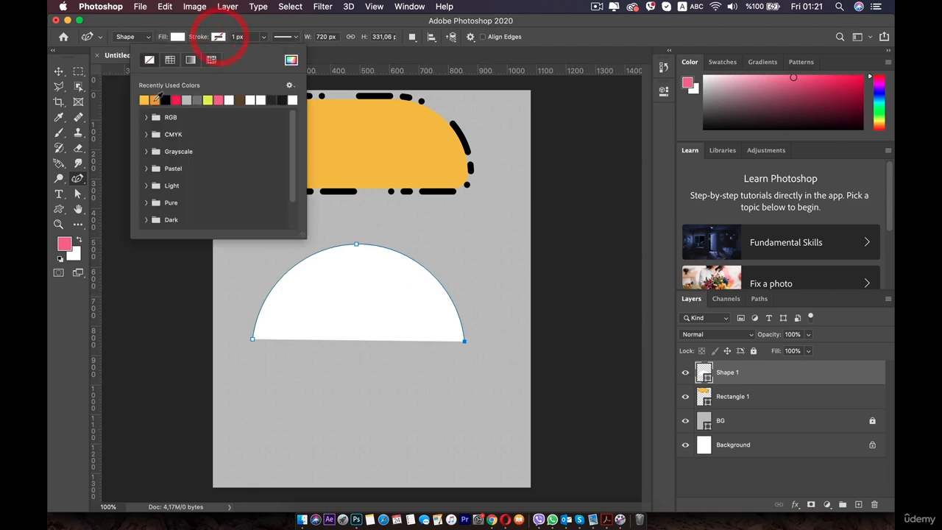
click(267, 26)
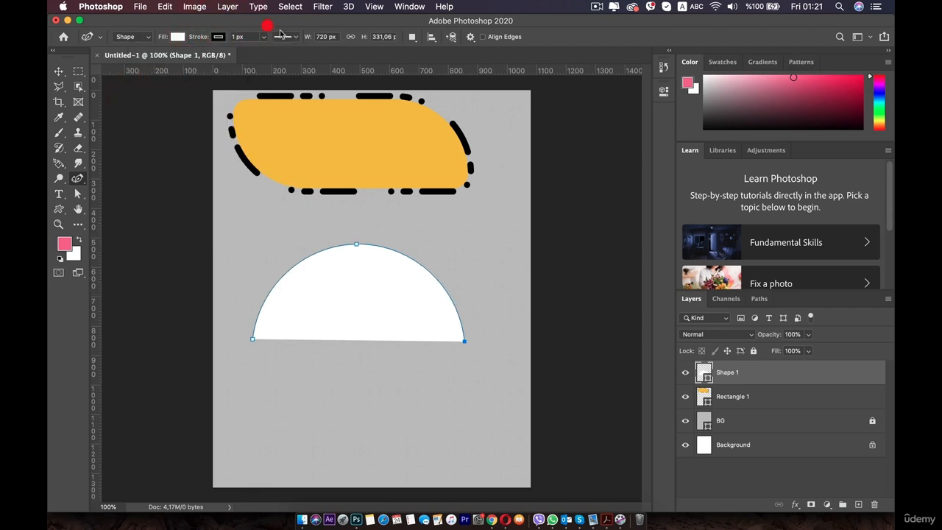
click(264, 38)
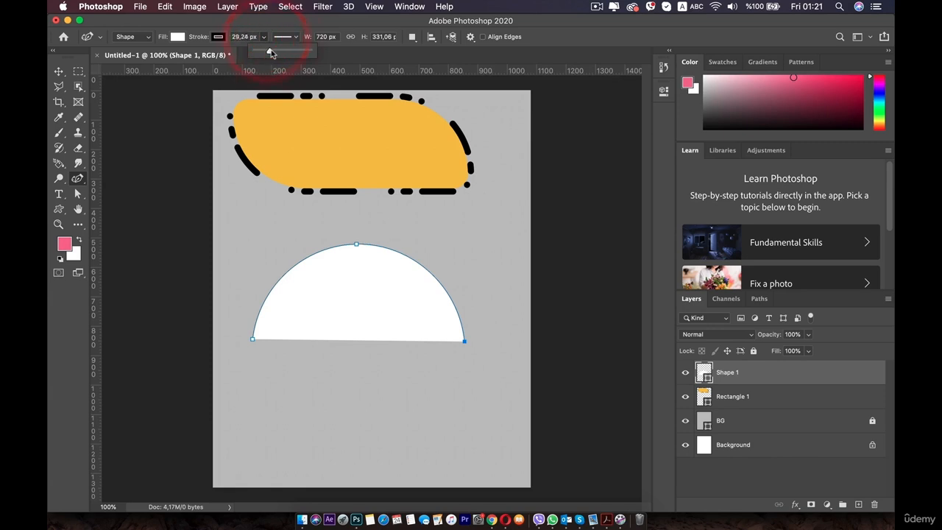
drag(270, 53, 265, 50)
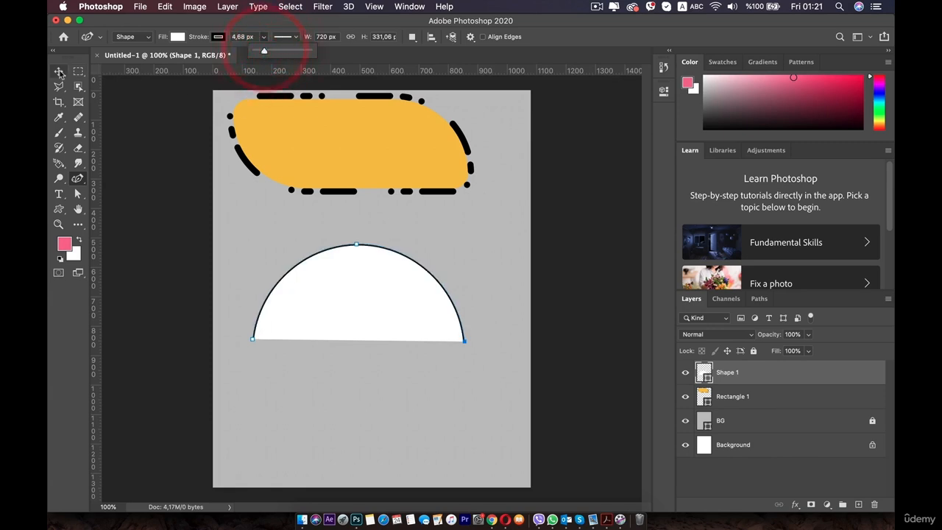
Extend the white arch with the Curvature Pen, curving around below and back inside to a corner, followed by a straight segment upward
click(456, 379)
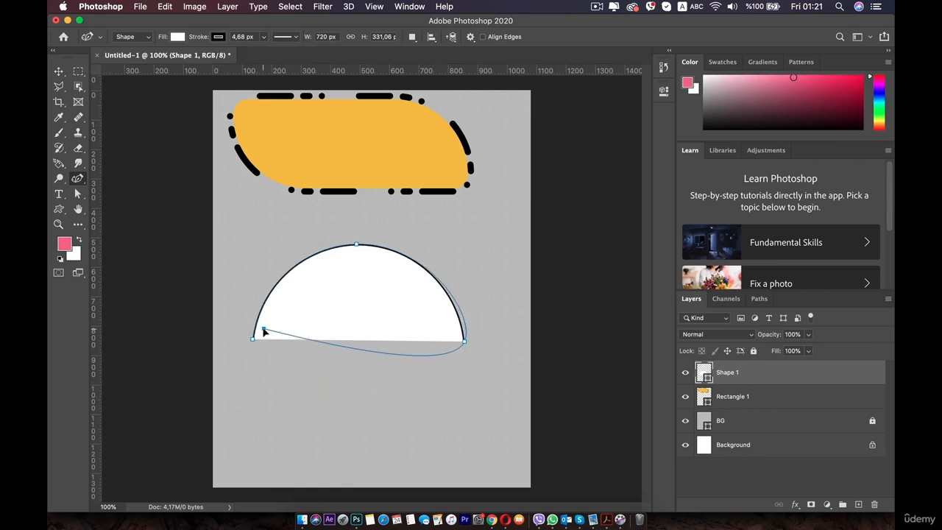
click(462, 429)
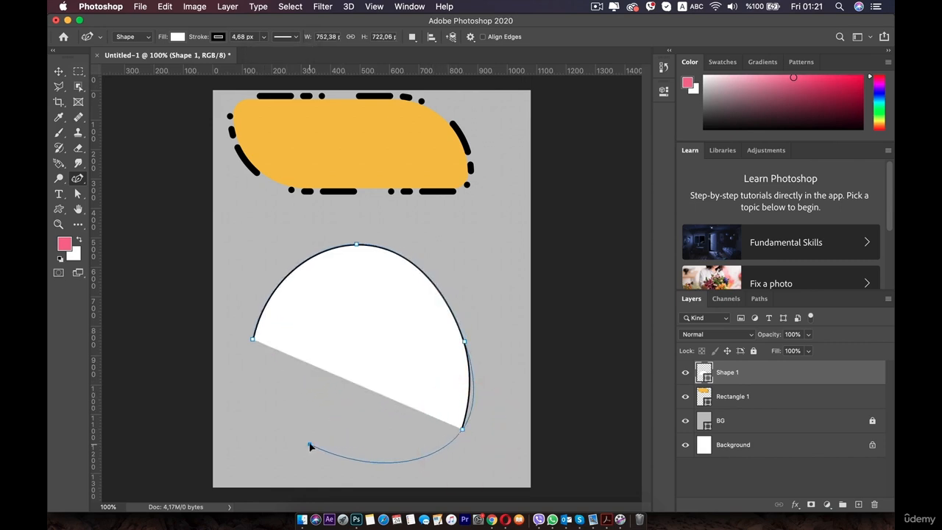
click(364, 435)
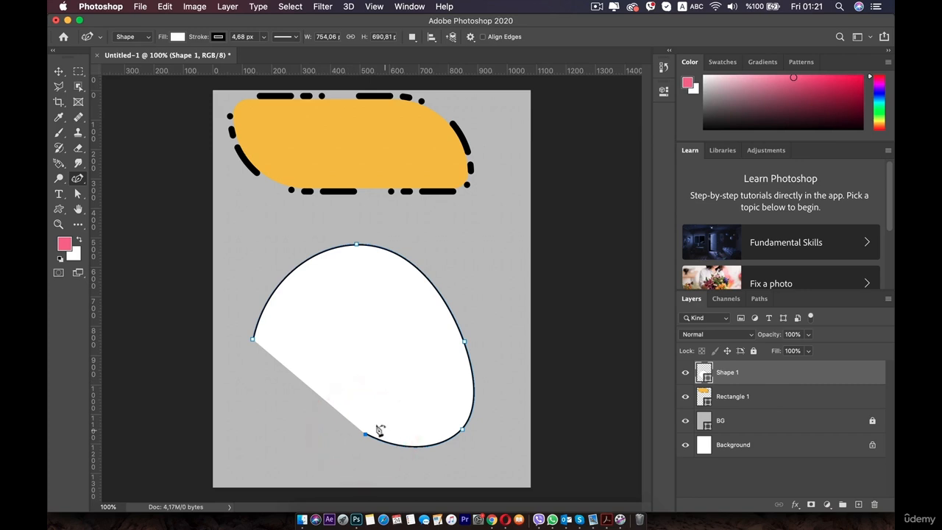
click(331, 369)
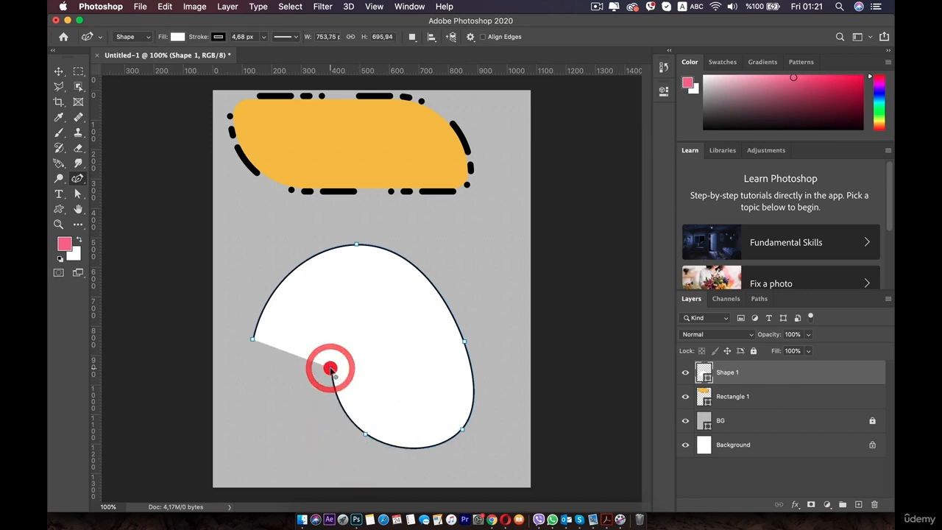
click(424, 352)
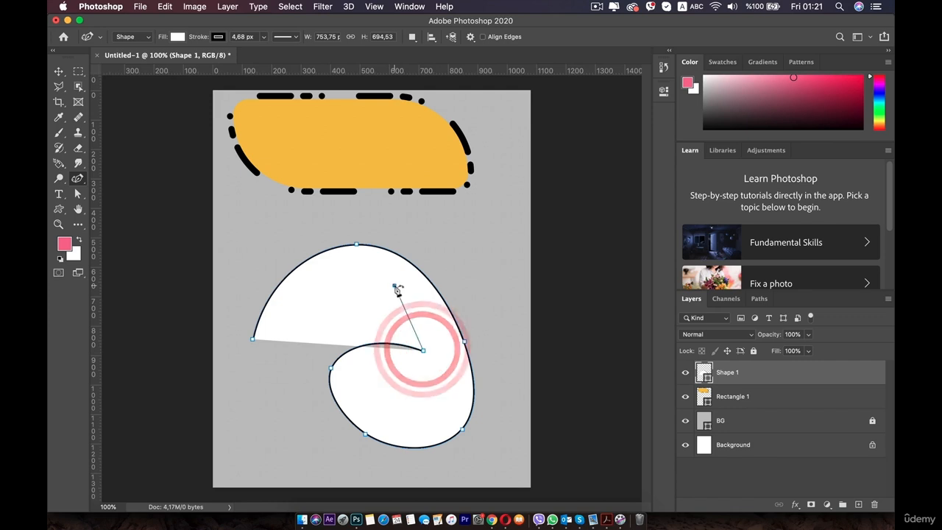
click(393, 286)
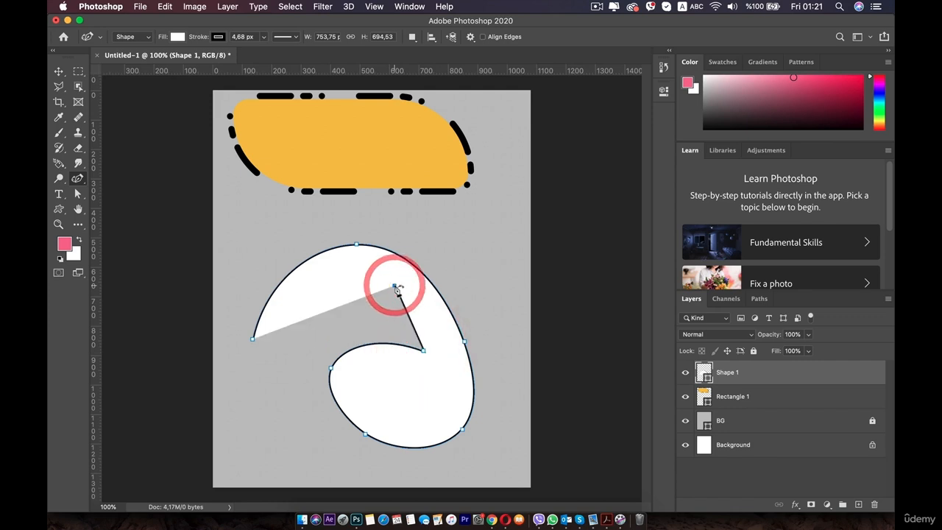
Convert the two lower-left anchor points of the inner outline to corners and move the upper one slightly down
click(331, 369)
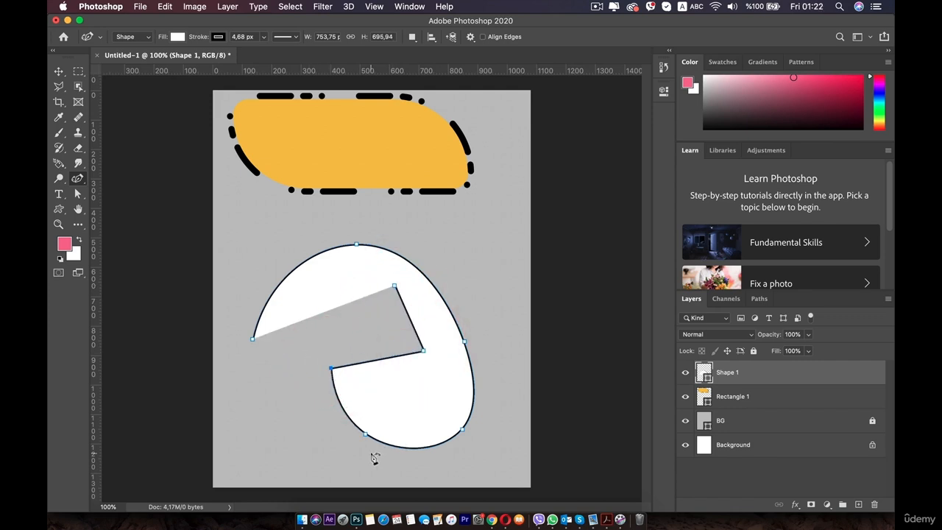
double_click(364, 434)
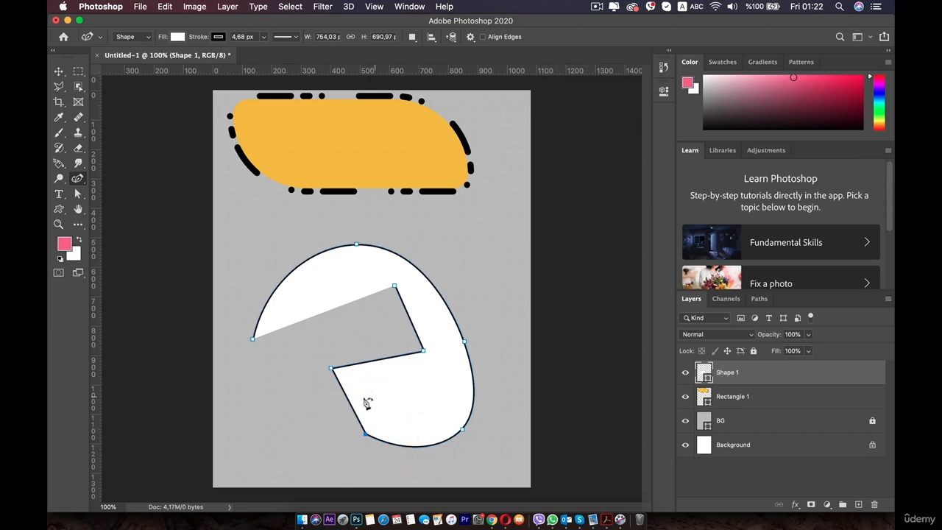
click(327, 388)
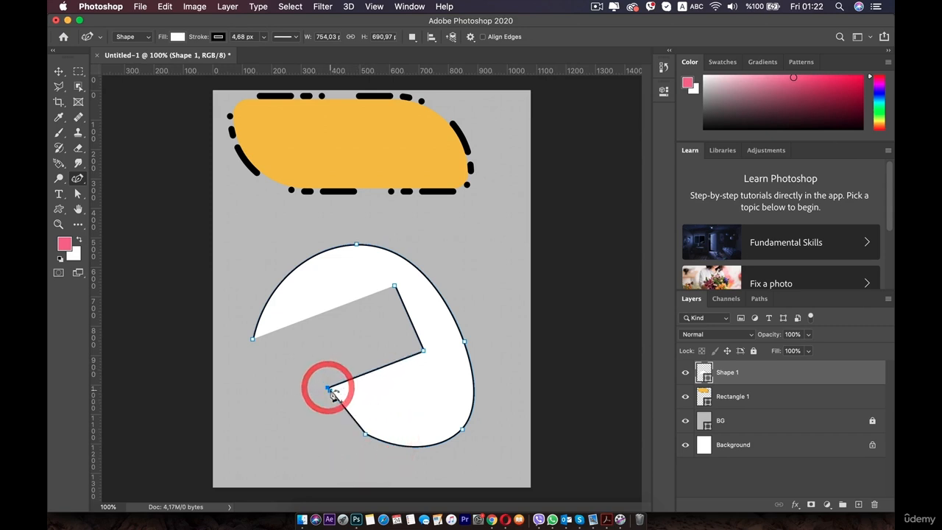
double_click(327, 388)
double_click(328, 386)
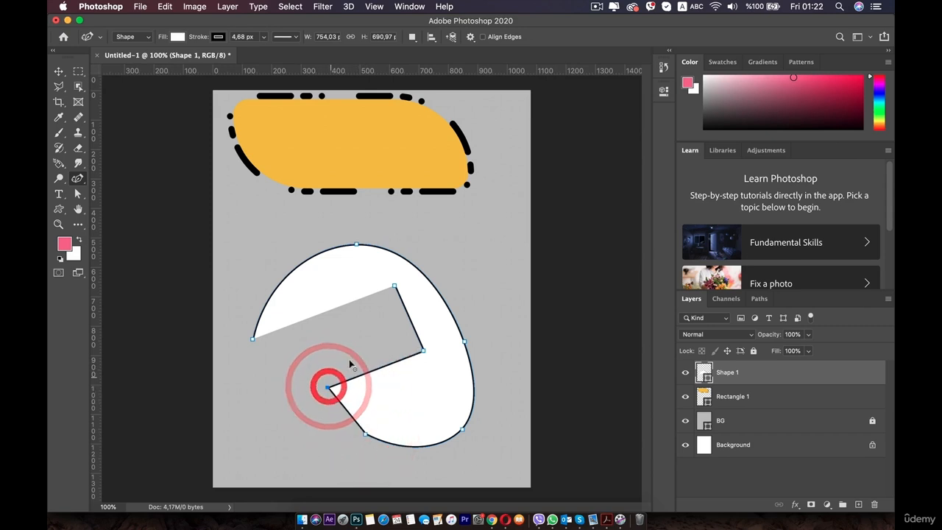
Continue the path from its inner end with curved points, looping around the bottom and up the outer right side, to about 859 px wide
click(320, 307)
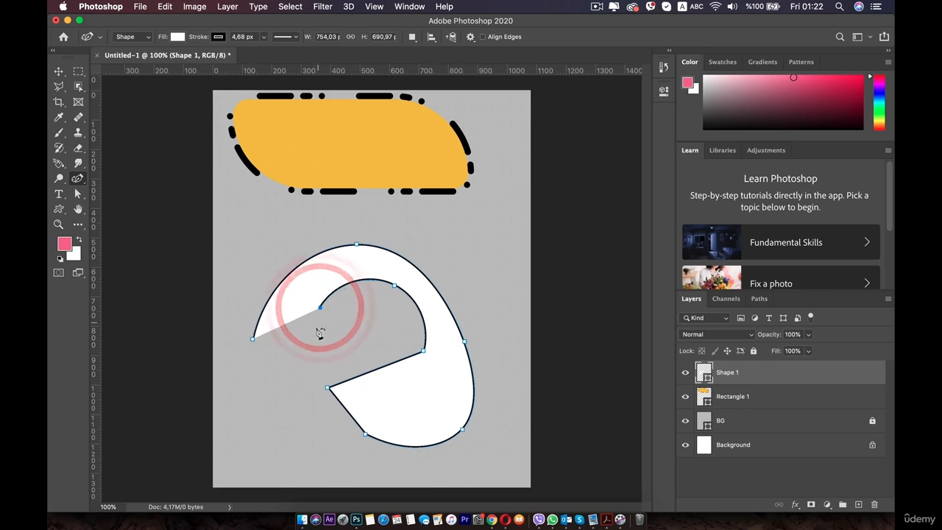
click(299, 379)
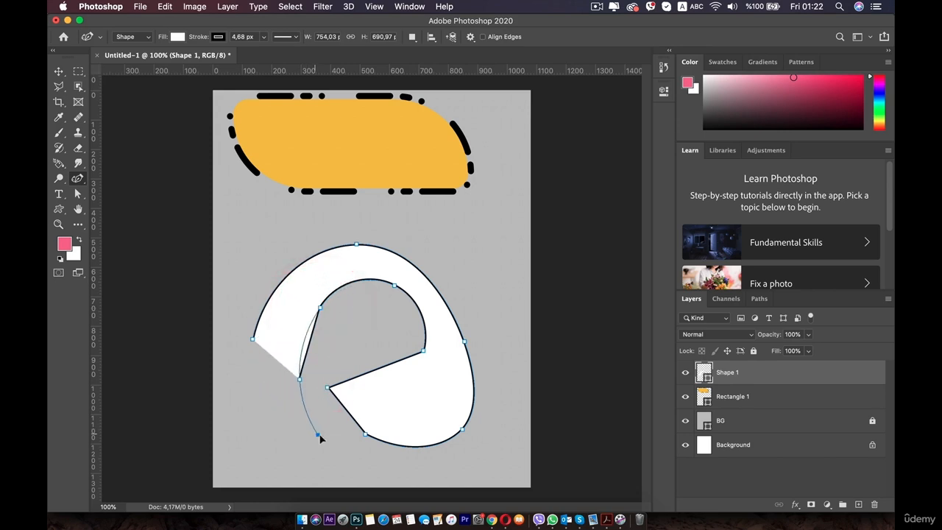
click(325, 438)
click(440, 477)
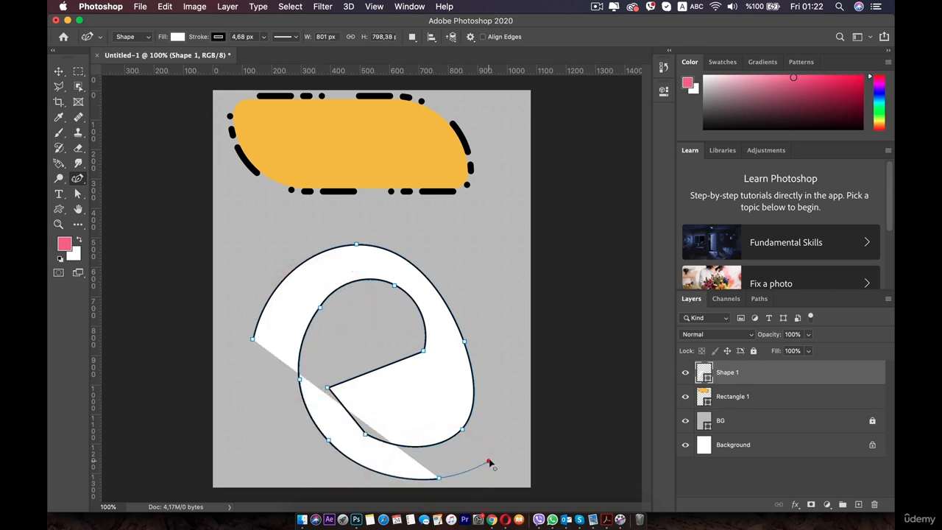
click(488, 461)
click(505, 368)
click(489, 295)
click(460, 265)
click(424, 261)
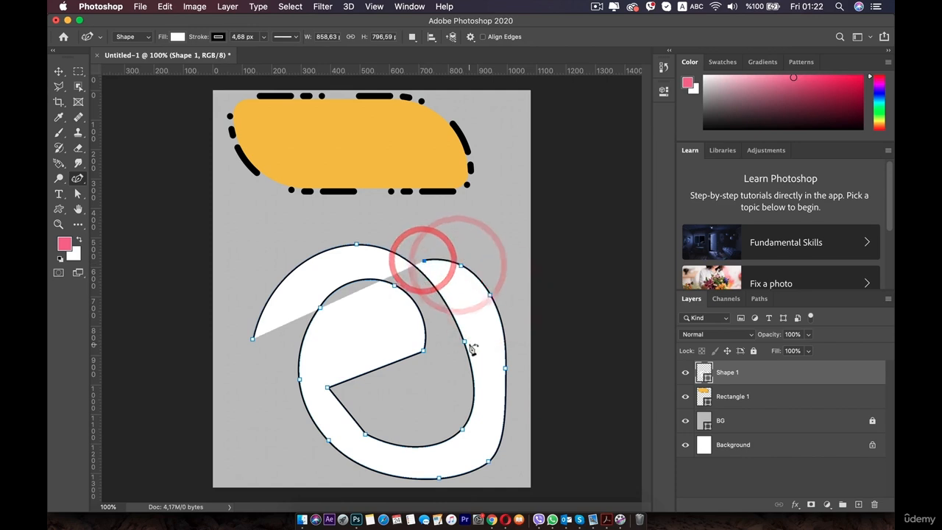
Delete the looping white shape from the canvas
key(v)
click(419, 324)
key(BackSpace)
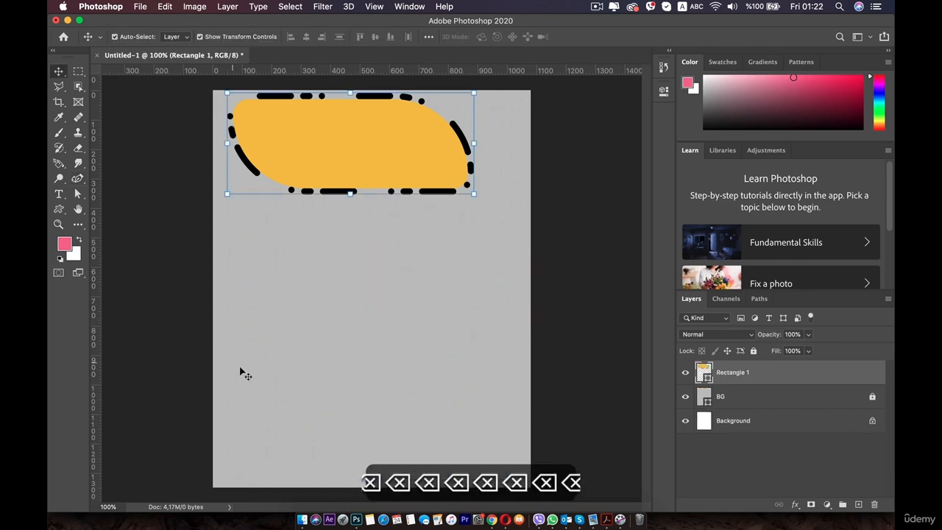
Draw an orange curled hook with a tail toward the lower right using the Curvature Pen, about 873 px wide and 726 px high
click(77, 178)
click(246, 369)
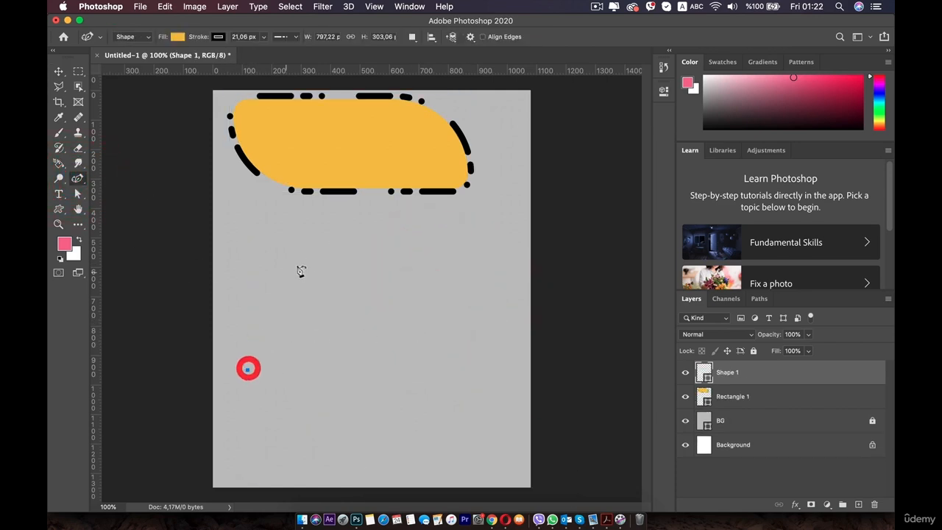
click(321, 237)
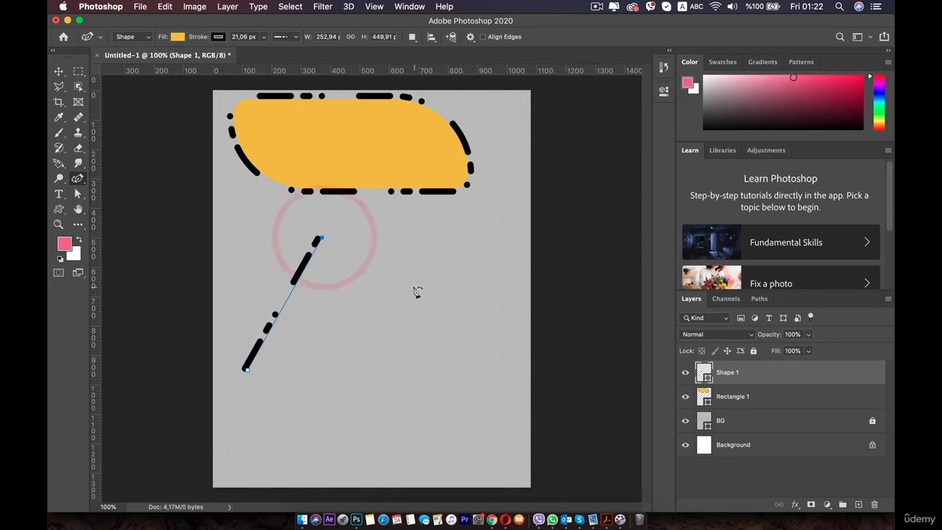
click(416, 292)
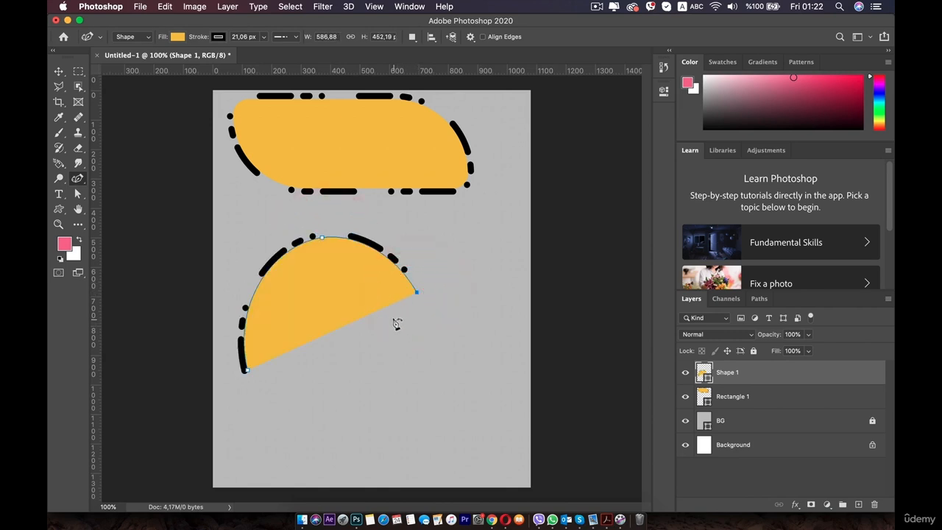
click(394, 318)
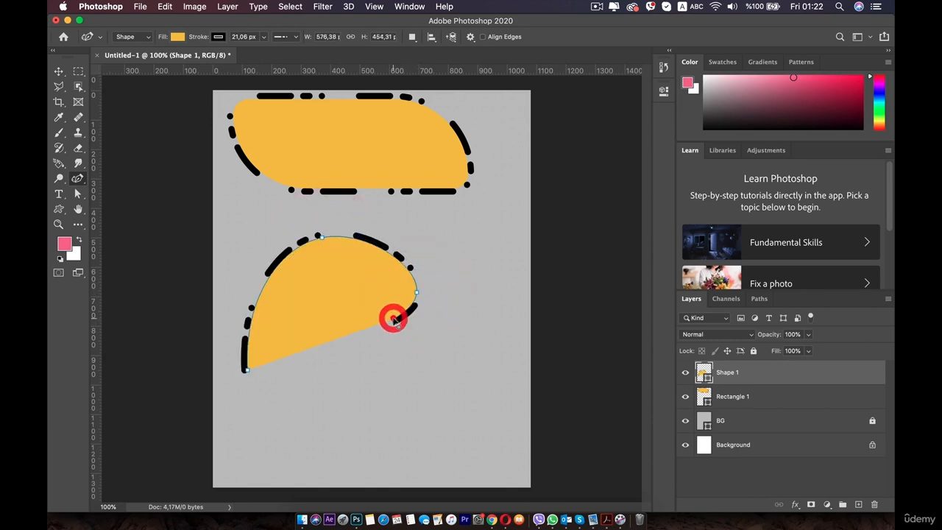
click(334, 262)
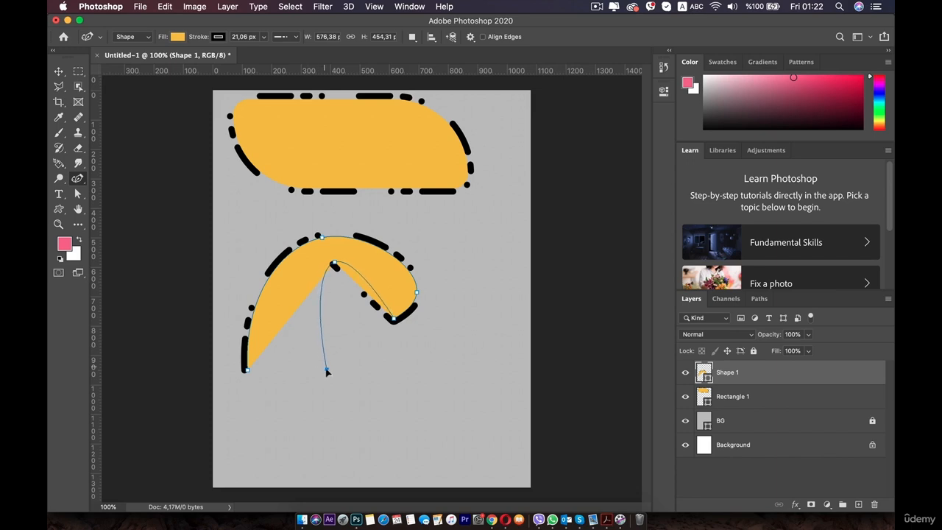
click(302, 326)
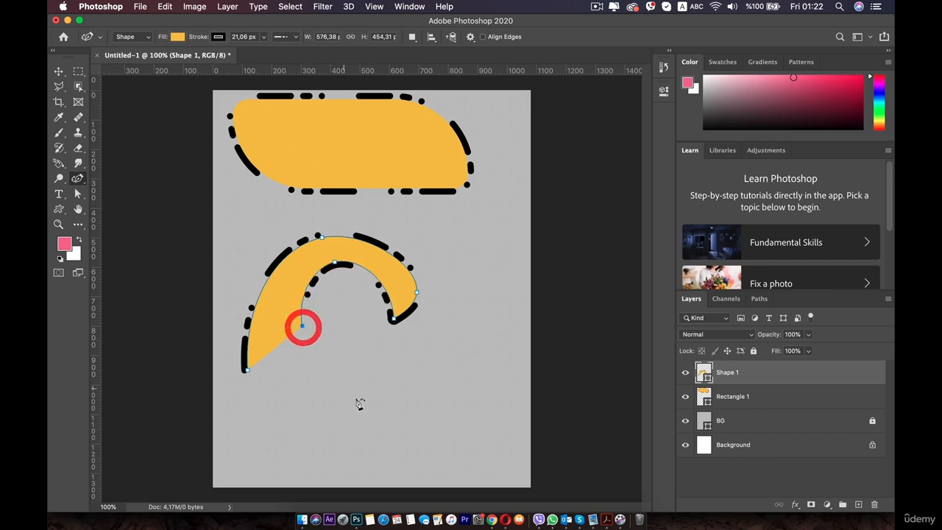
click(407, 411)
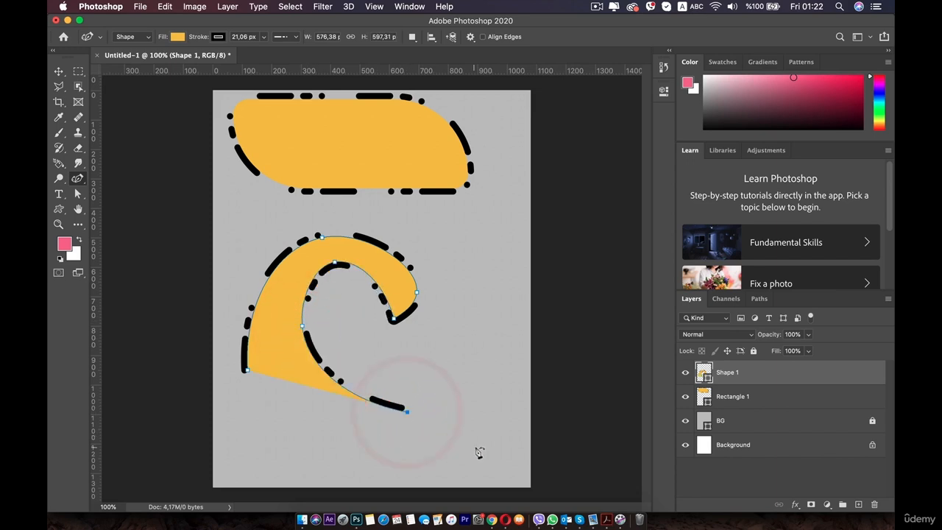
click(504, 450)
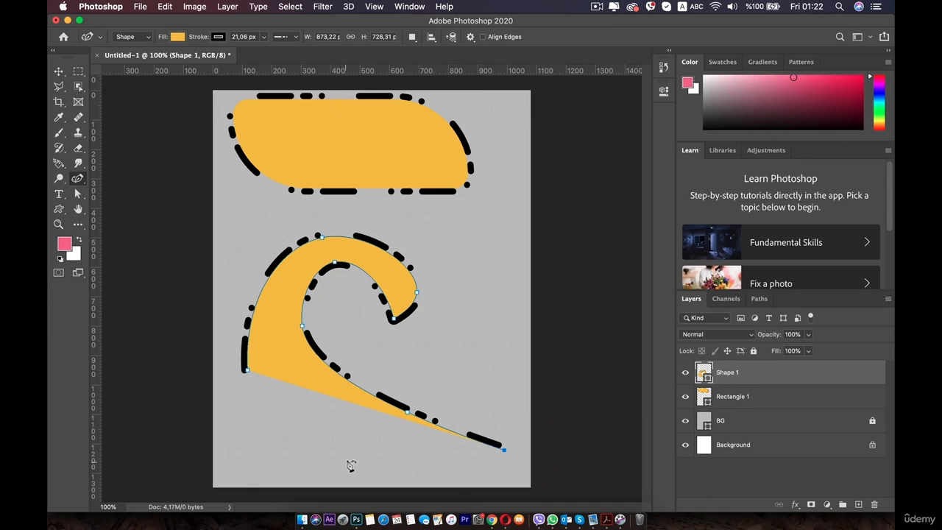
Add a pointed foot and a rounded lower-left lobe to the hook, closing the path at its start point, about 1013 by 881 px
click(402, 458)
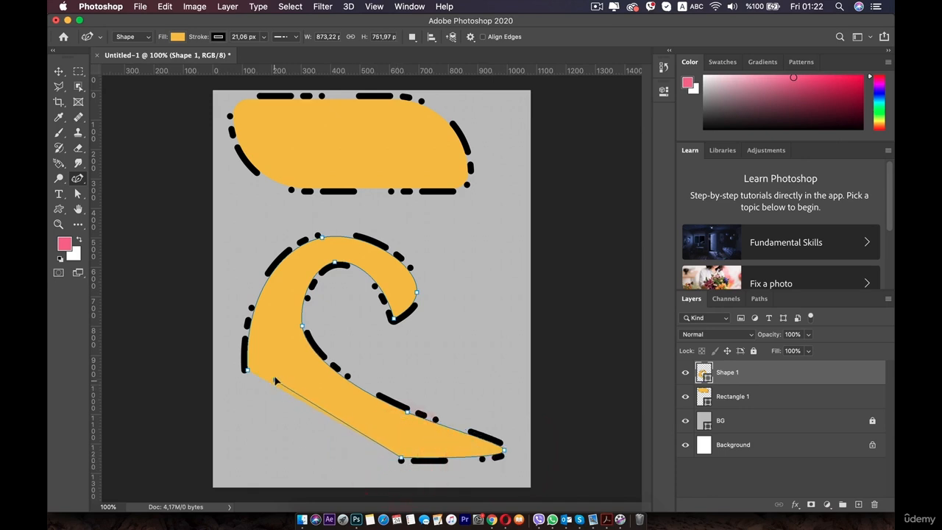
click(282, 383)
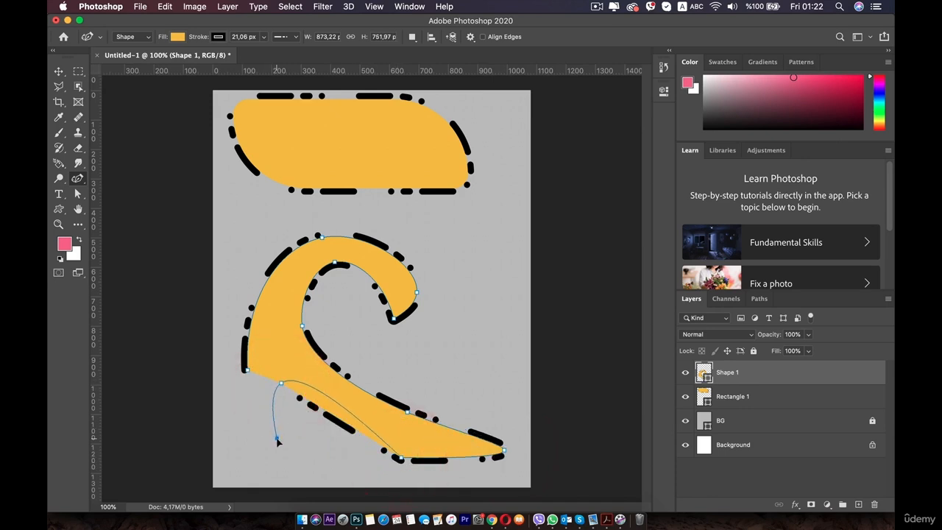
click(301, 466)
click(441, 481)
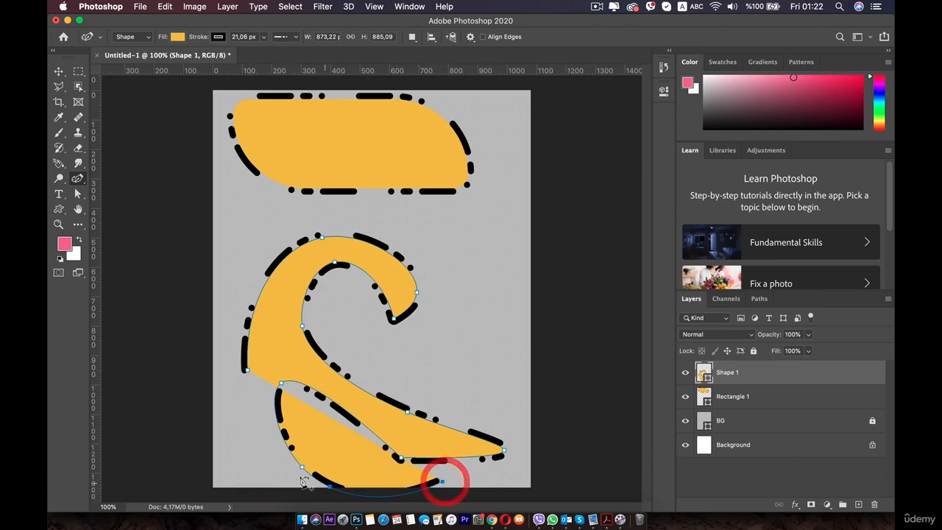
click(212, 437)
click(211, 392)
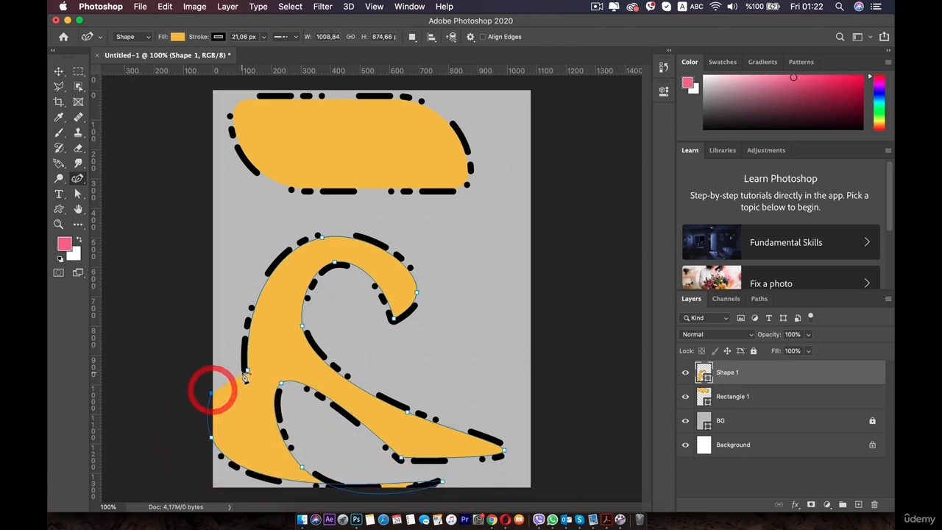
click(245, 371)
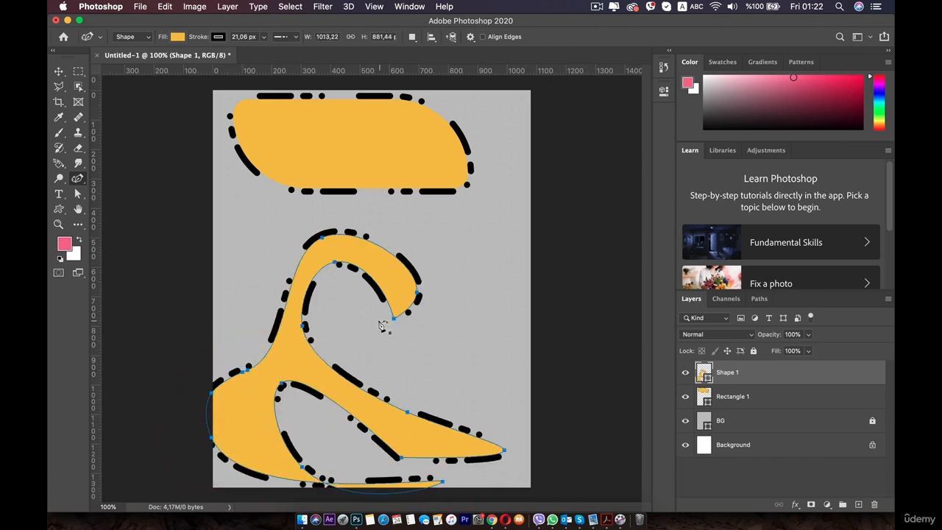
Move the closed curled orange shape up and right so it fits within the canvas, and delete it
key(v)
drag(339, 341, 317, 330)
click(390, 257)
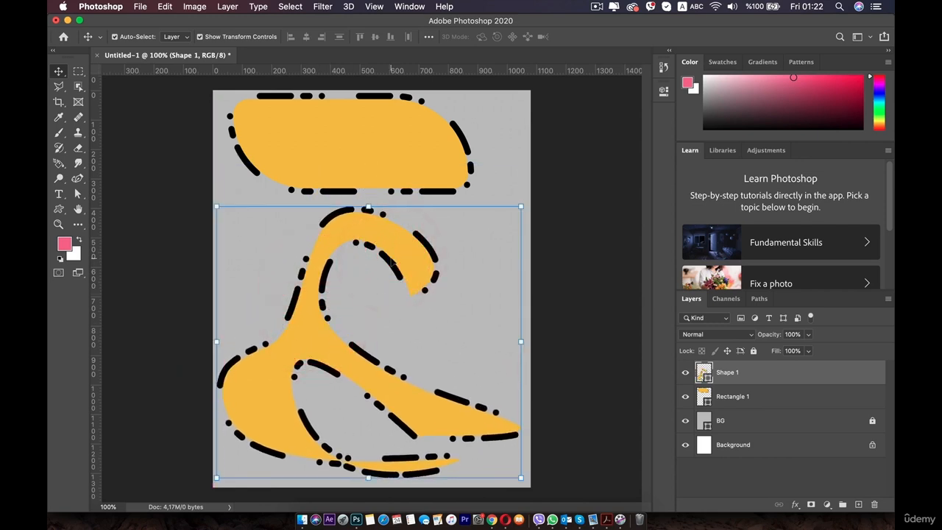
key(BackSpace)
key(BackSpace)
key(BackSpace)
key(BackSpace)
key(BackSpace)
key(BackSpace)
key(BackSpace)
key(BackSpace)
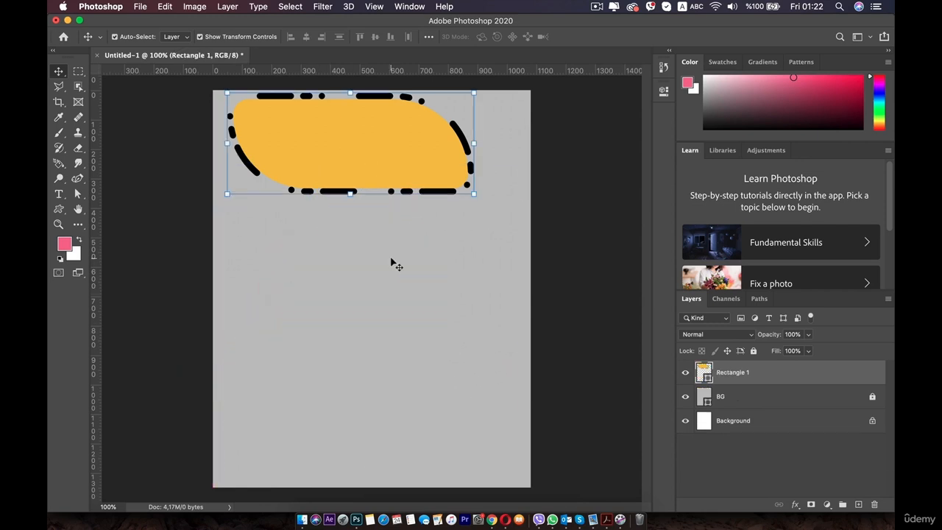
Move the dashed orange shape down to mid-canvas and raise its top-left anchor points, accepting conversion to a regular path
drag(296, 149, 298, 248)
click(79, 194)
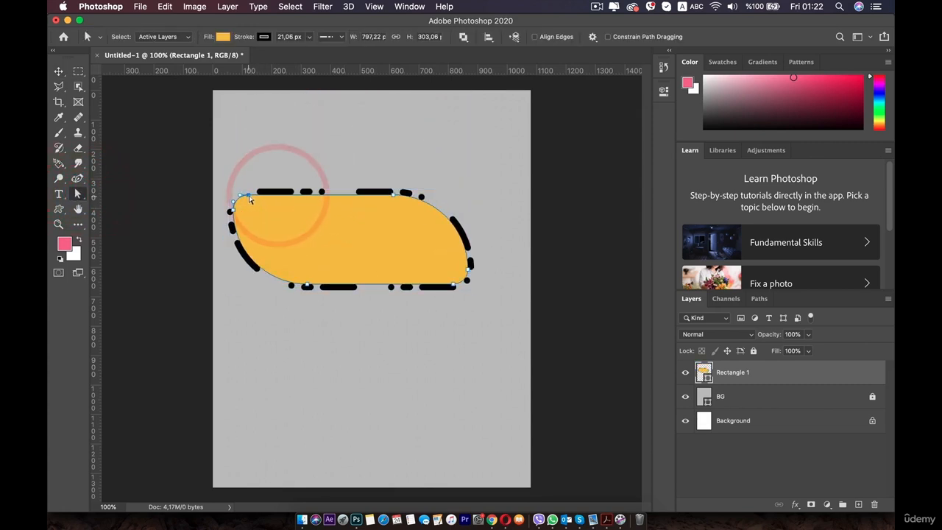
drag(248, 196, 254, 141)
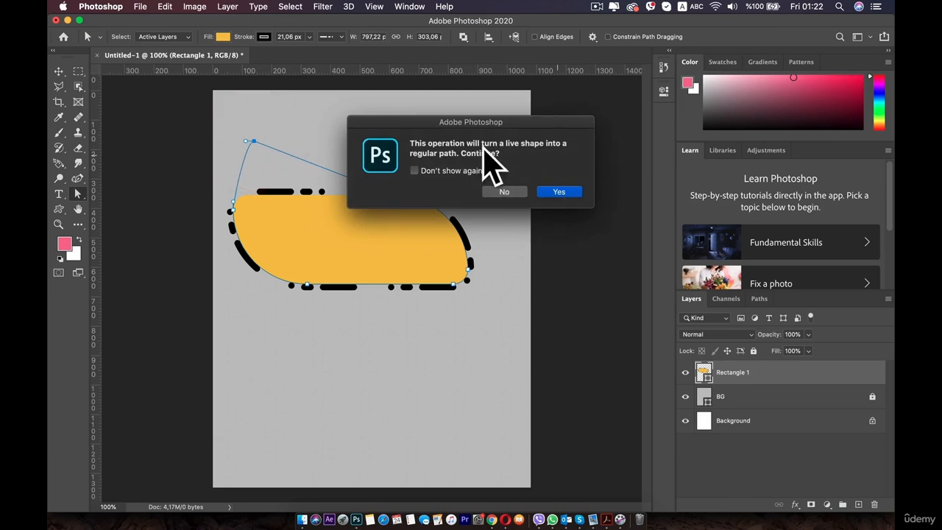
click(561, 192)
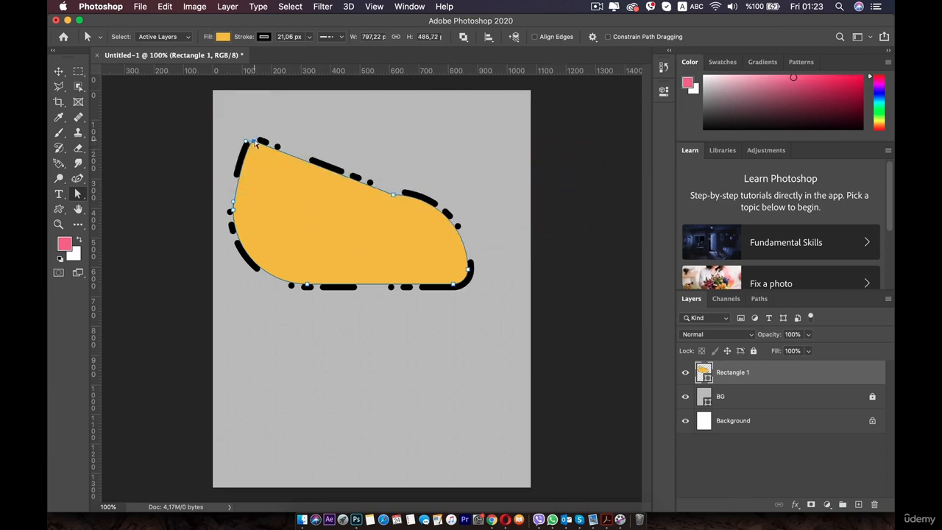
Move the raised anchor points right above the shape's centre and pull the direction handles outward to round its upper-left corner
drag(255, 143, 360, 134)
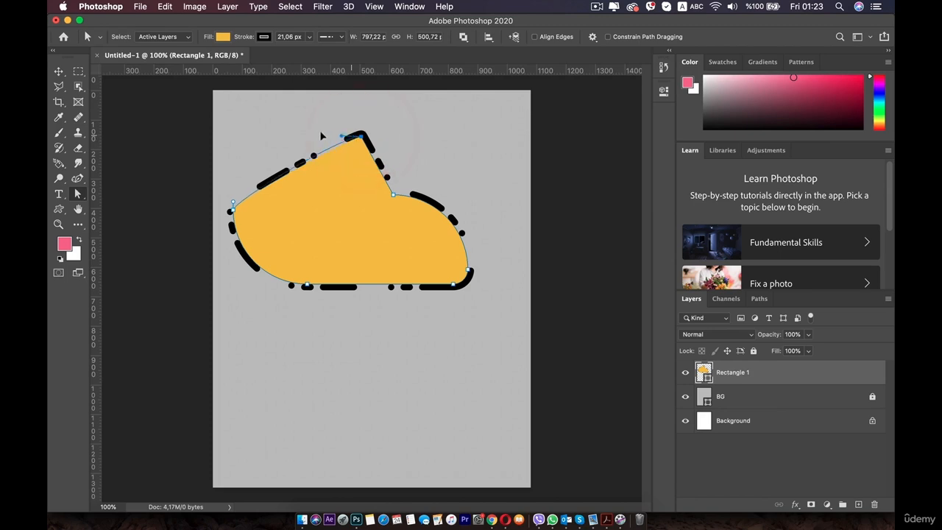
drag(243, 134, 244, 132)
drag(233, 202, 219, 149)
click(228, 267)
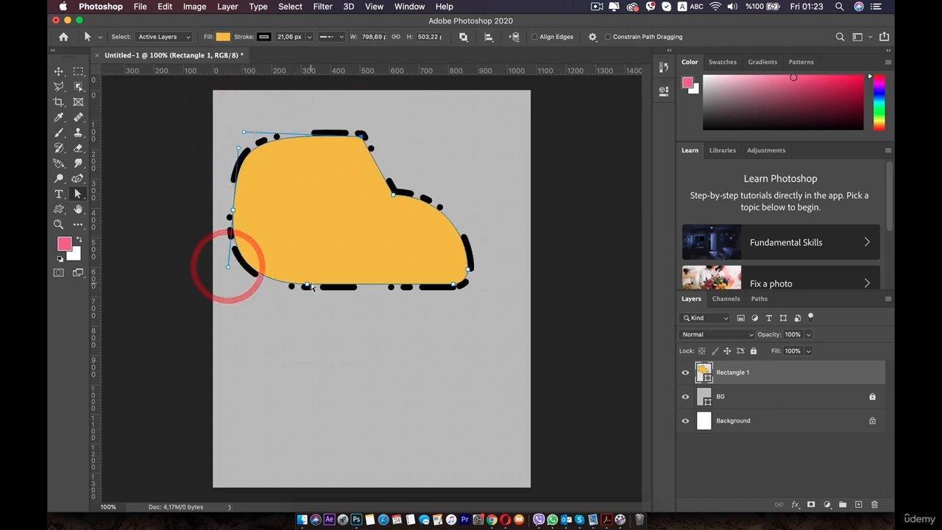
Pull the shape's bottom anchor points down to a height of about 770 px, and smooth the lower-left one with the Convert Point Tool
drag(312, 286, 295, 361)
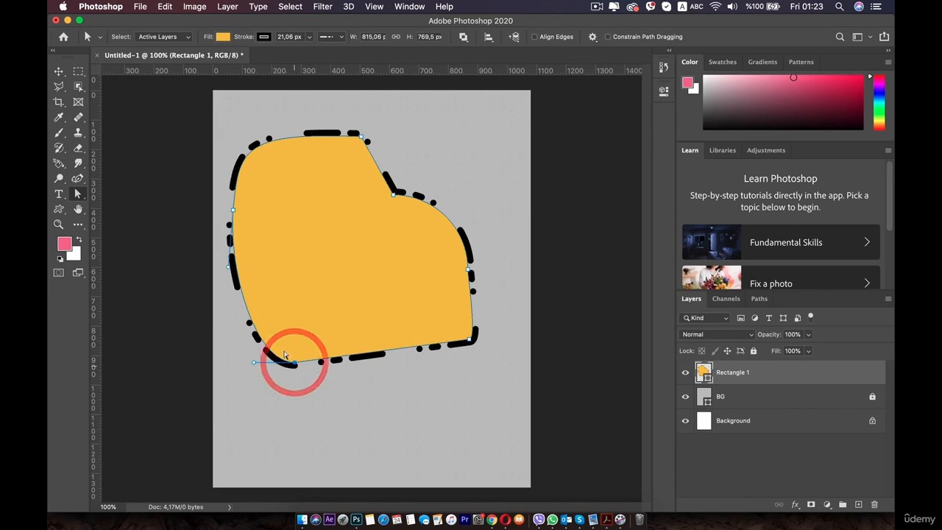
drag(78, 178, 125, 237)
drag(294, 362, 212, 335)
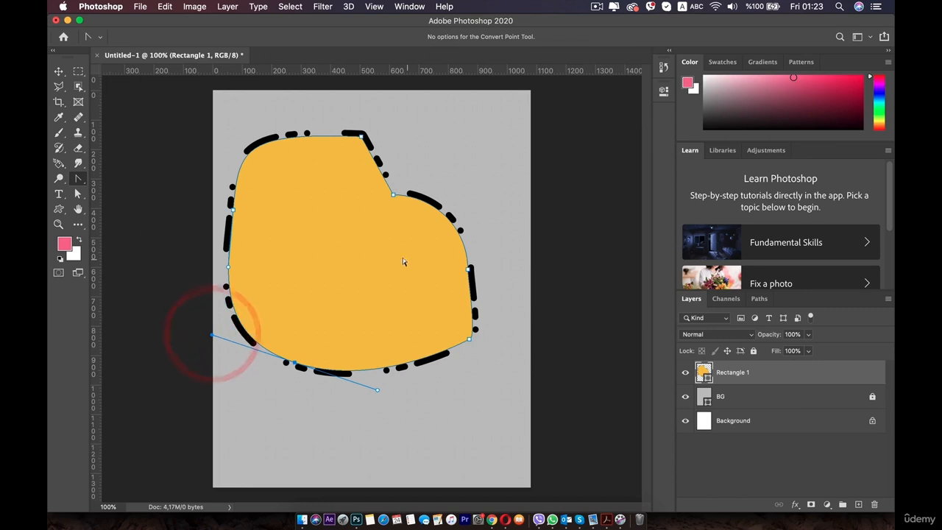
Reshape the lower-right corner with the Direct Selection Tool, moving its anchor and pulling both direction handles down and left into a small hooked notch
click(81, 193)
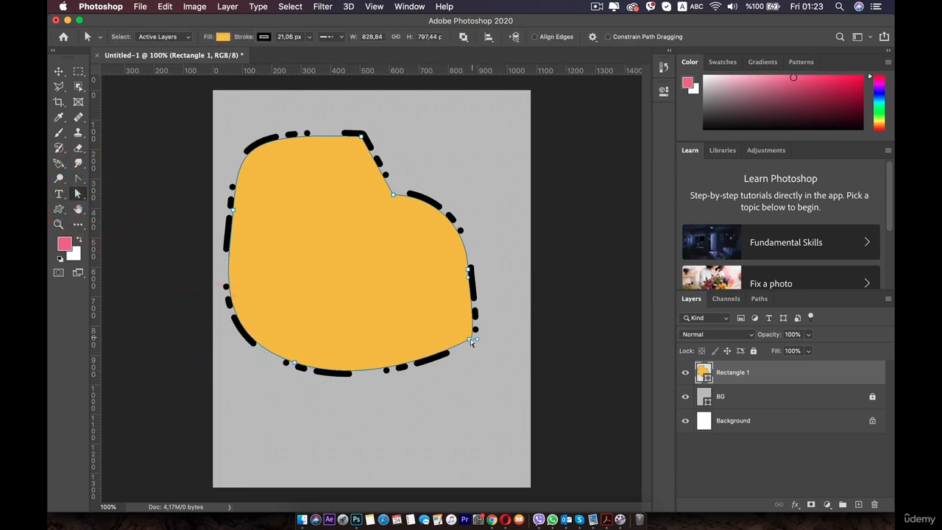
drag(471, 340, 476, 310)
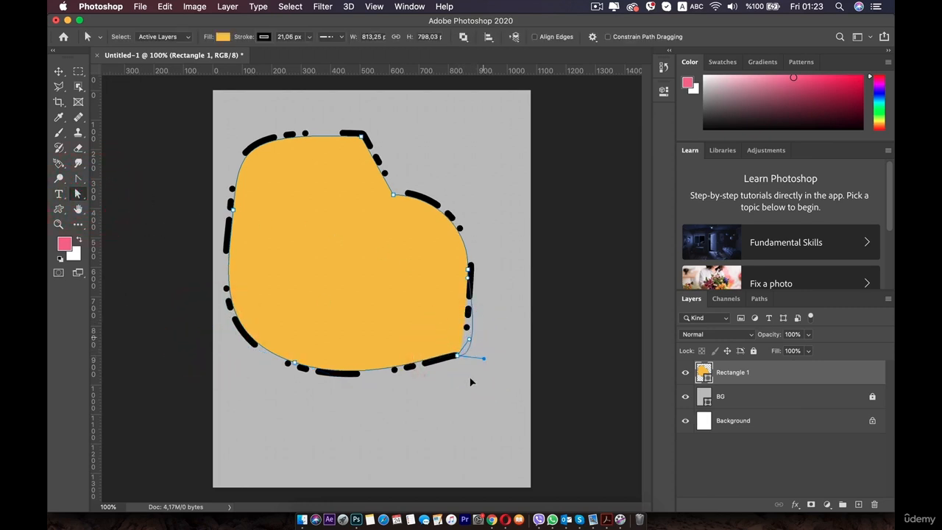
drag(483, 358, 421, 410)
mouse_move(468, 339)
mouse_down()
mouse_move(457, 416)
mouse_move(446, 424)
mouse_up()
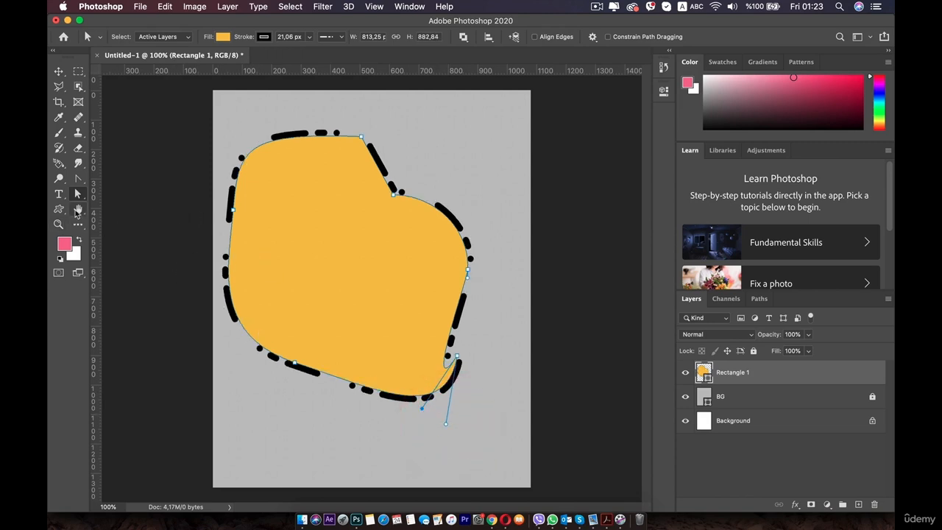
Shift the whole shape slightly right and down with the Path Selection Tool, and lower its top-centre anchor point to form a dip
click(78, 196)
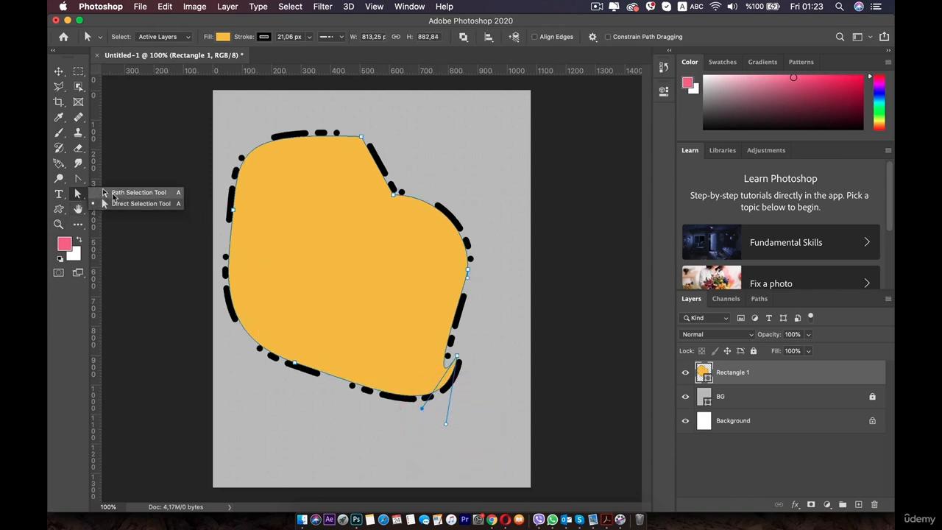
click(110, 192)
drag(361, 138, 367, 212)
click(85, 191)
click(143, 204)
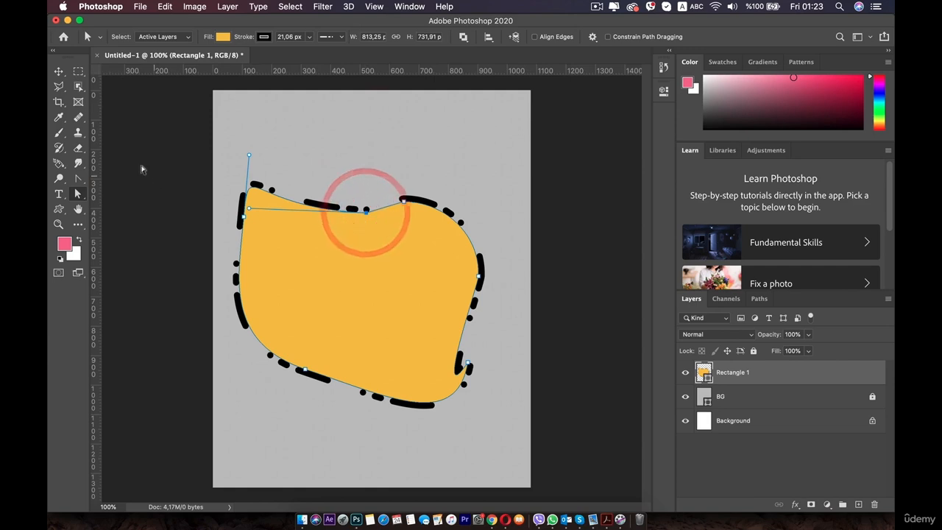
Convert the lowered top-centre anchor to a smooth point, pulling its direction handle diagonally up and right
click(80, 180)
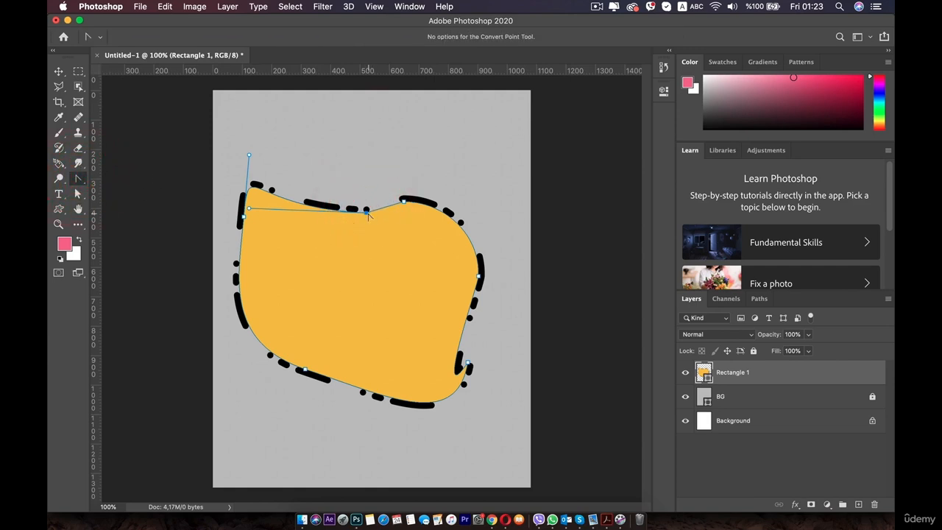
drag(367, 212, 413, 166)
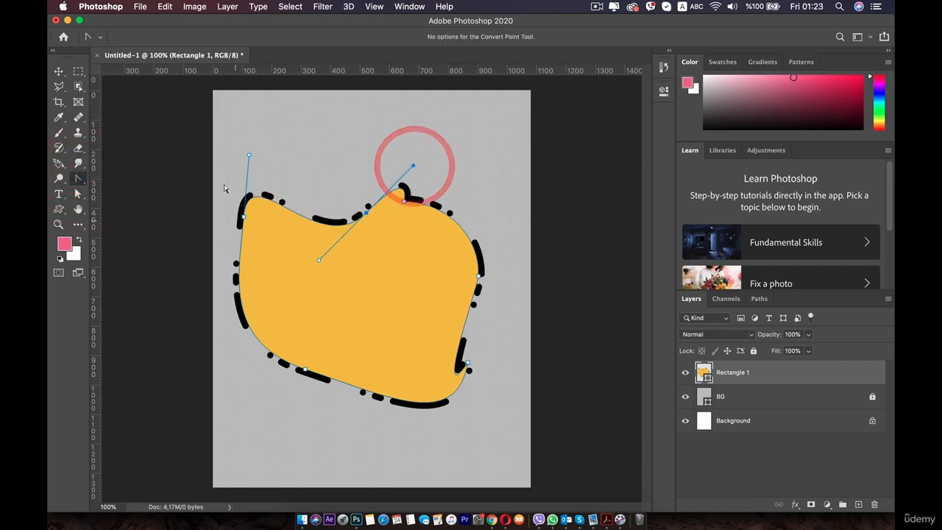